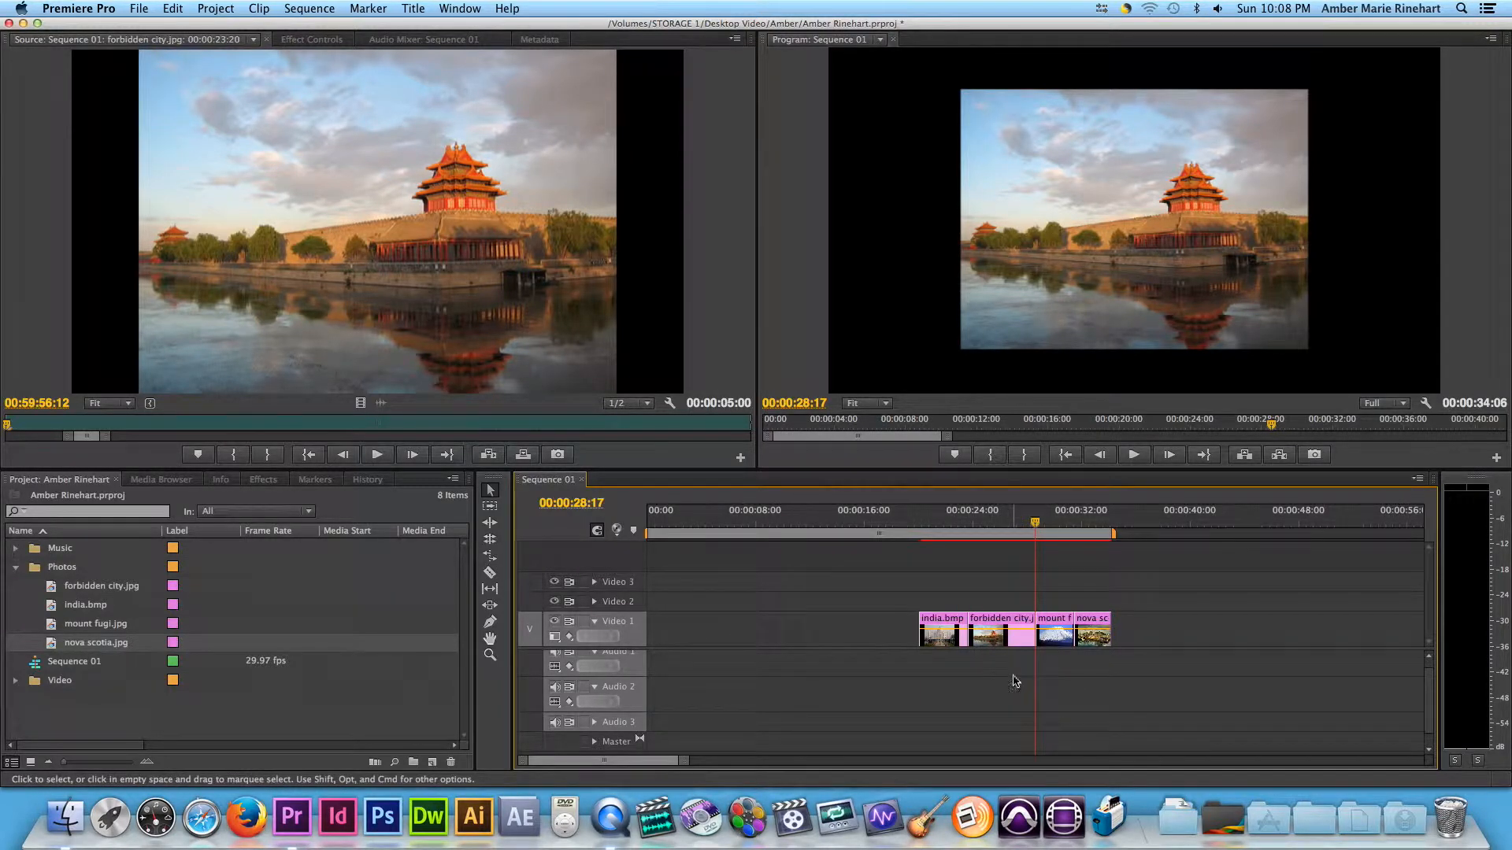
Stack the forbidden city clip on Video 2 directly above the india.bmp clip and view the overlap
left_click(948, 513)
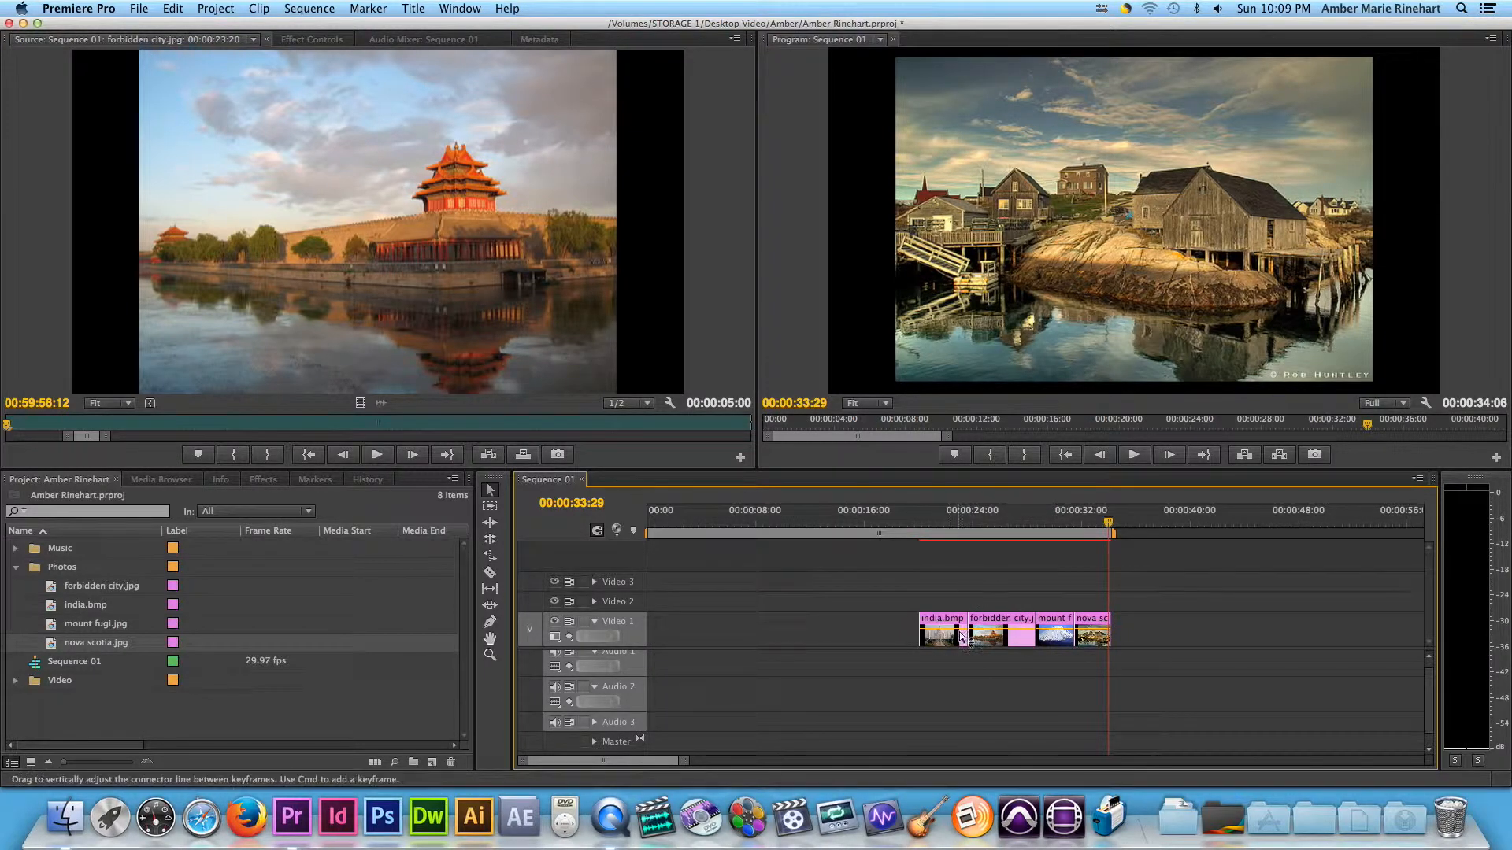
left_click(1016, 637)
left_click_drag(1020, 640, 961, 617)
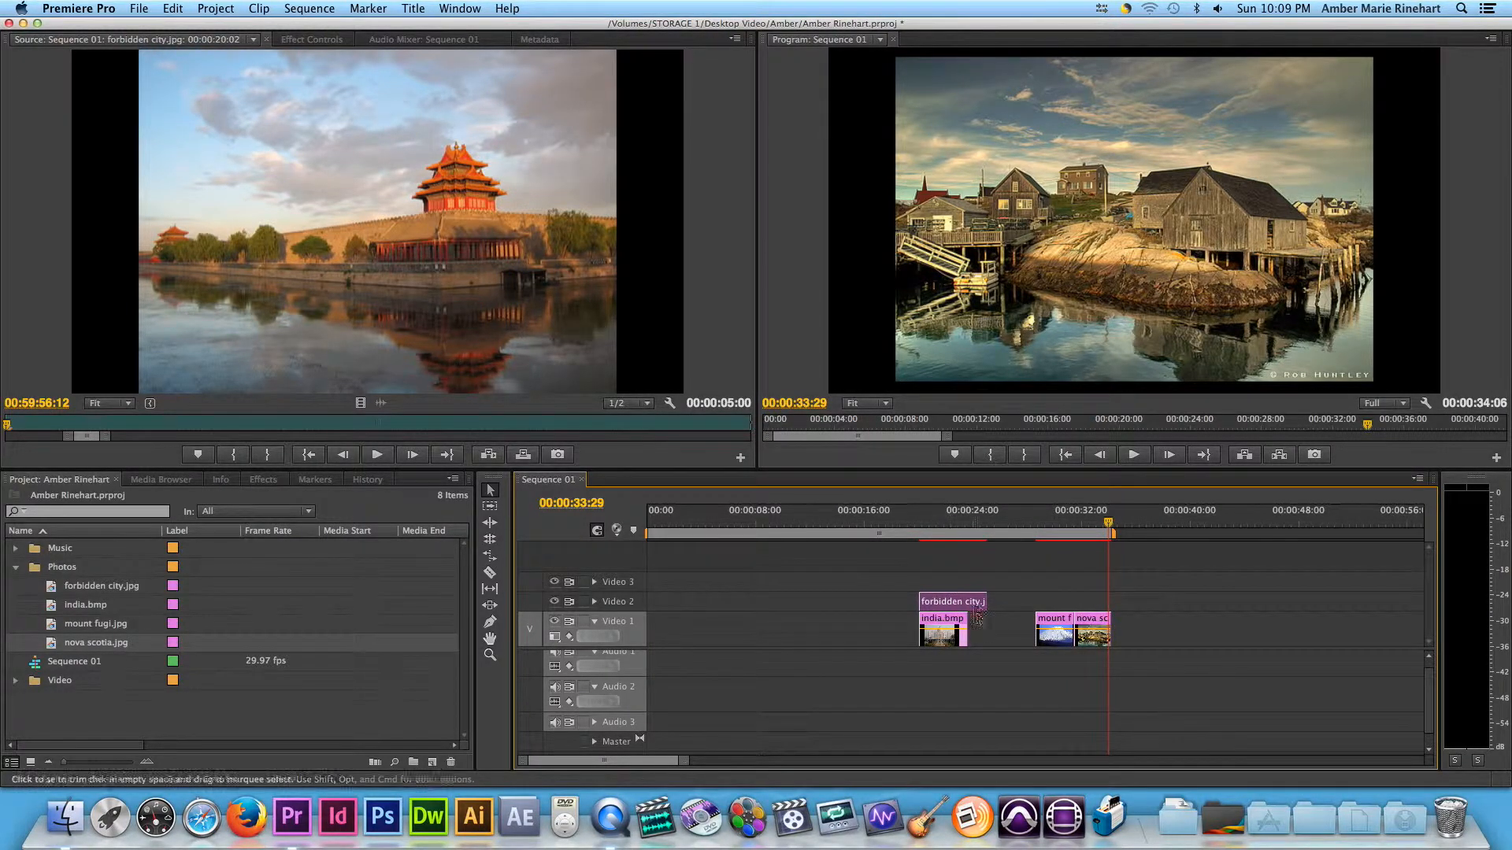
left_click(947, 524)
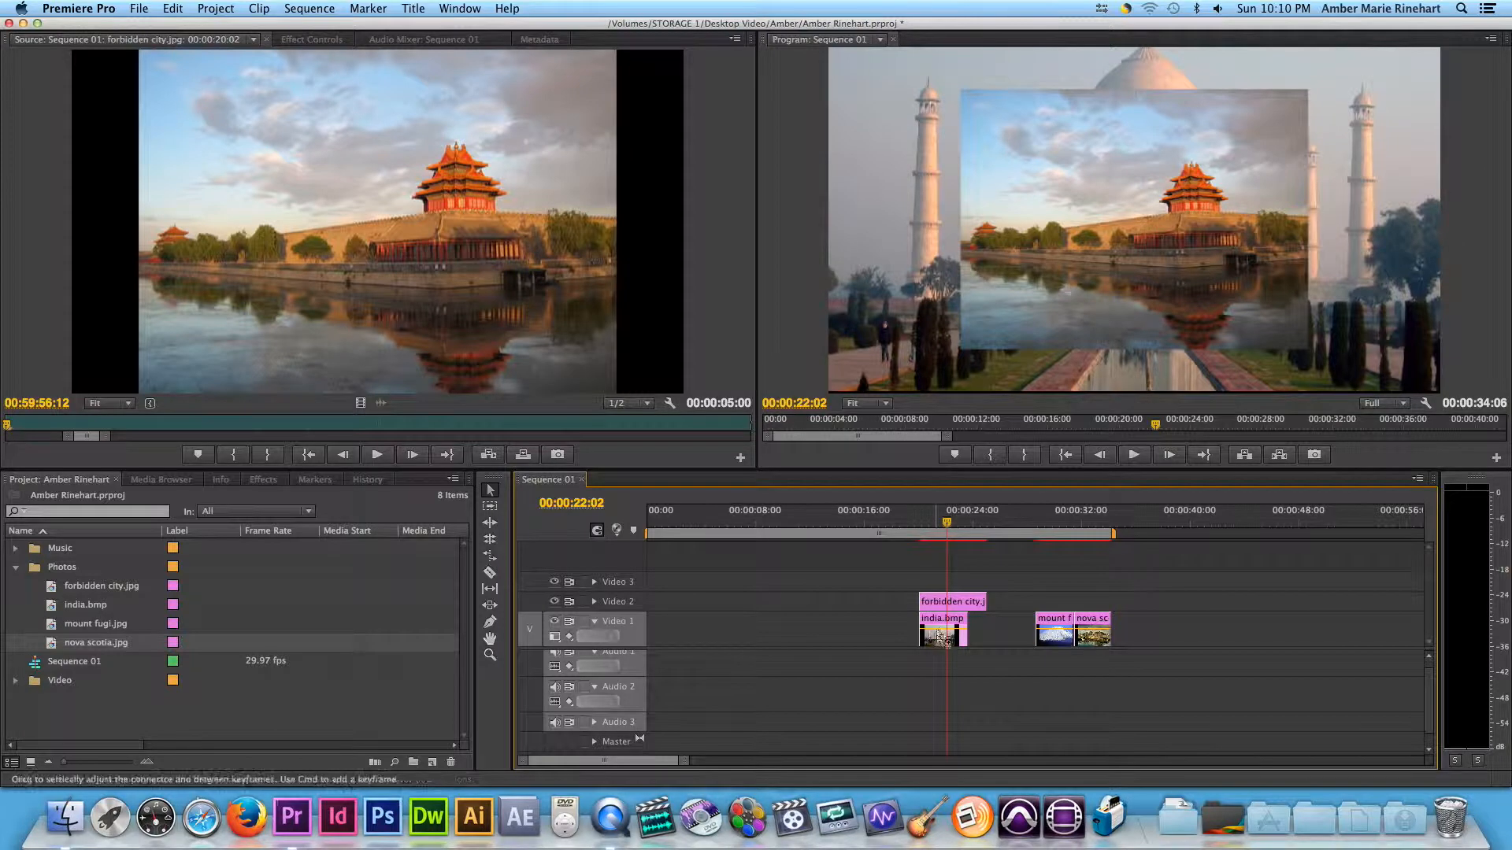
Put the forbidden city clip back on Video 1, stack the mount fugi clip on Video 2 above india.bmp, and expand Video 2
mouse_move(948, 603)
left_mouse_down()
mouse_move(965, 630)
mouse_move(1024, 634)
mouse_move(953, 595)
mouse_move(926, 607)
mouse_move(947, 608)
left_mouse_up()
left_click(916, 522)
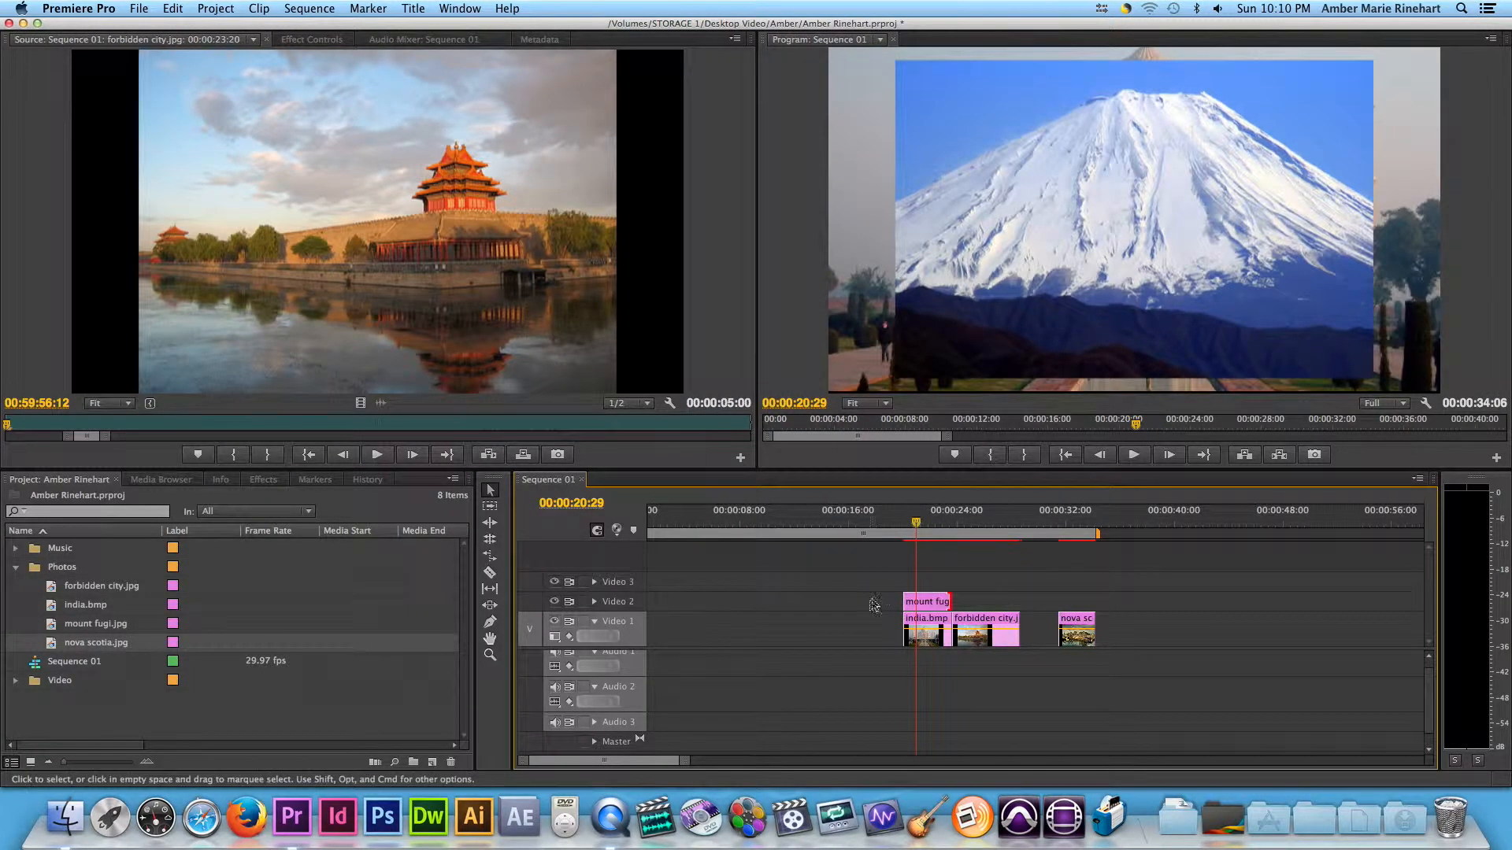
scroll(874, 605, "left", 1)
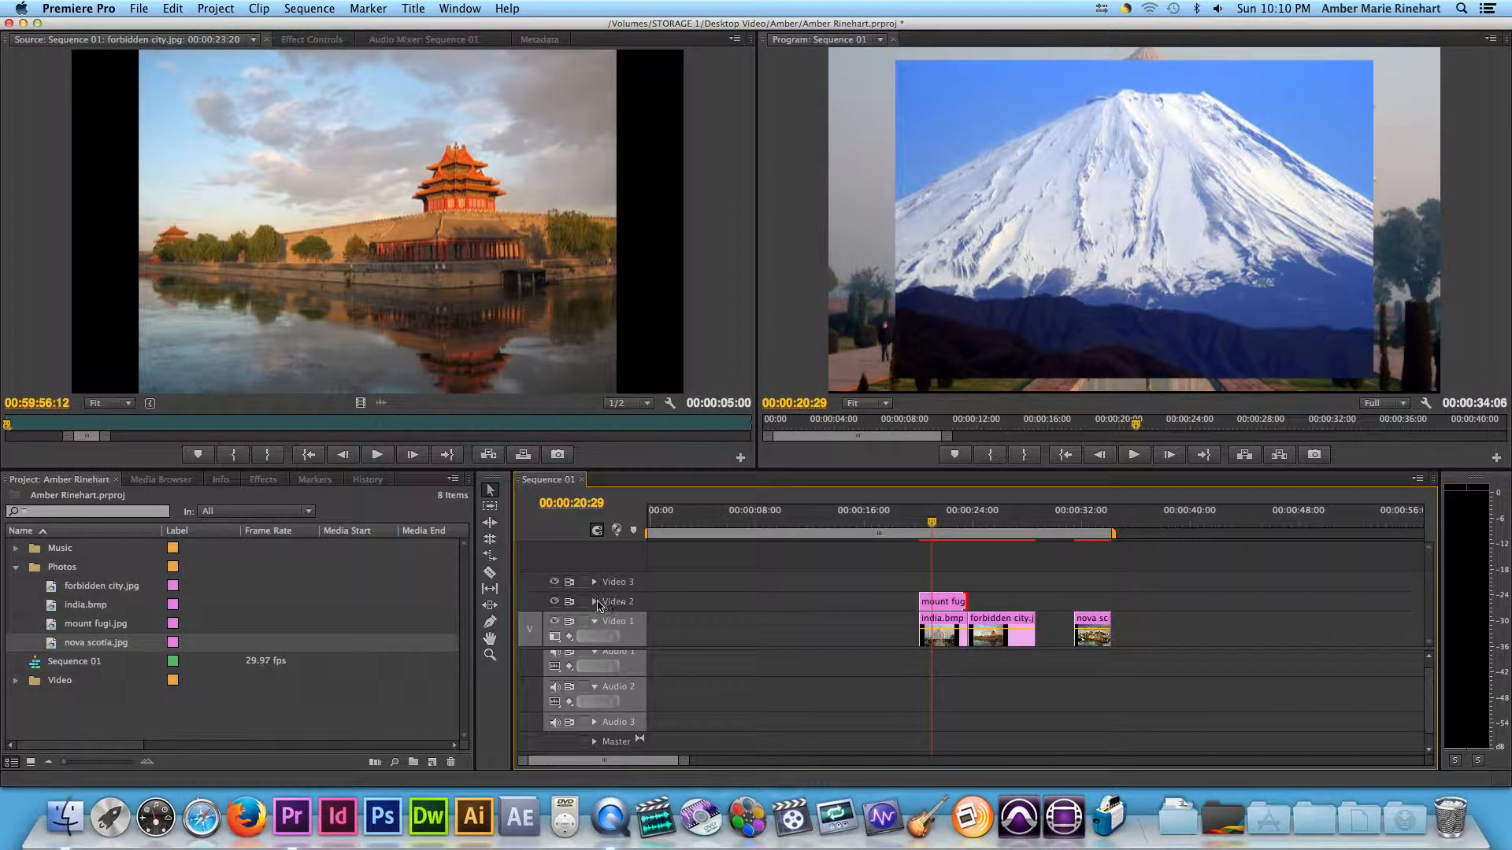
left_click(597, 602)
Lower the mount fugi clip's opacity to blend it with the india image, and return it to full opacity
left_click_drag(944, 600, 949, 605)
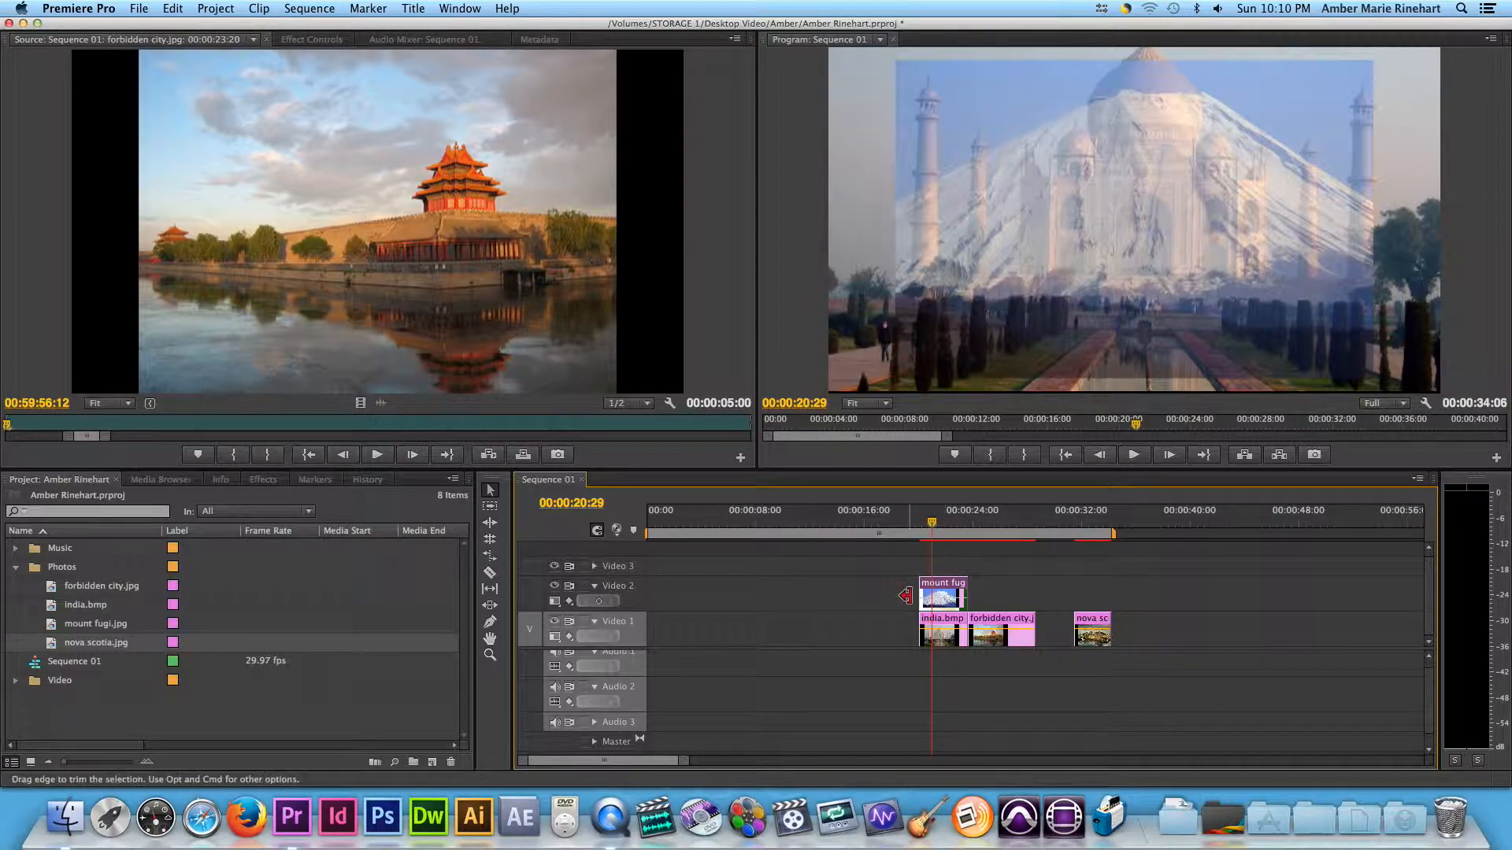
left_click_drag(944, 602, 943, 604)
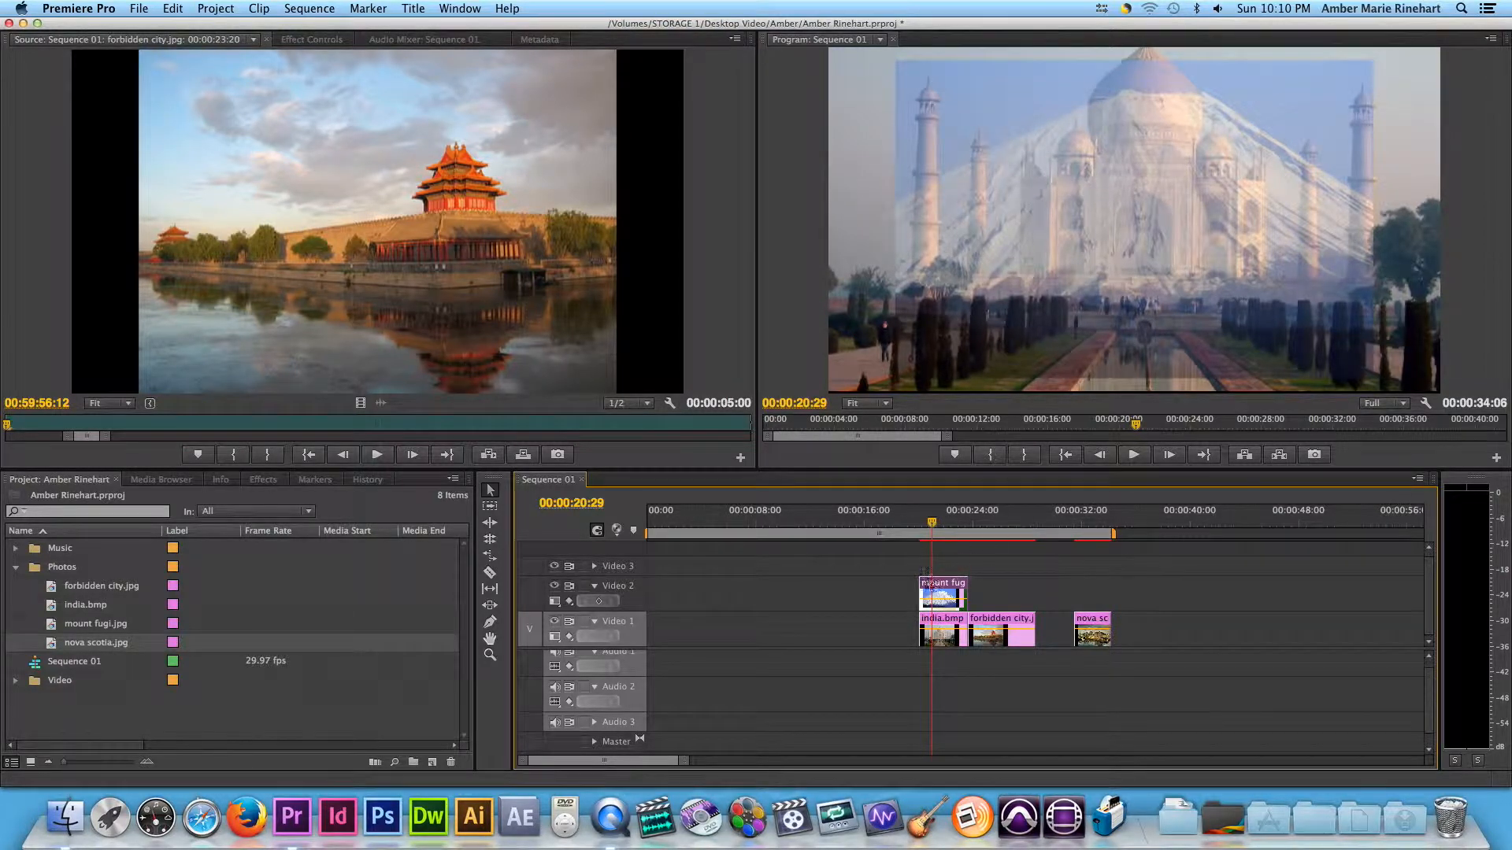
left_click_drag(950, 605, 929, 587)
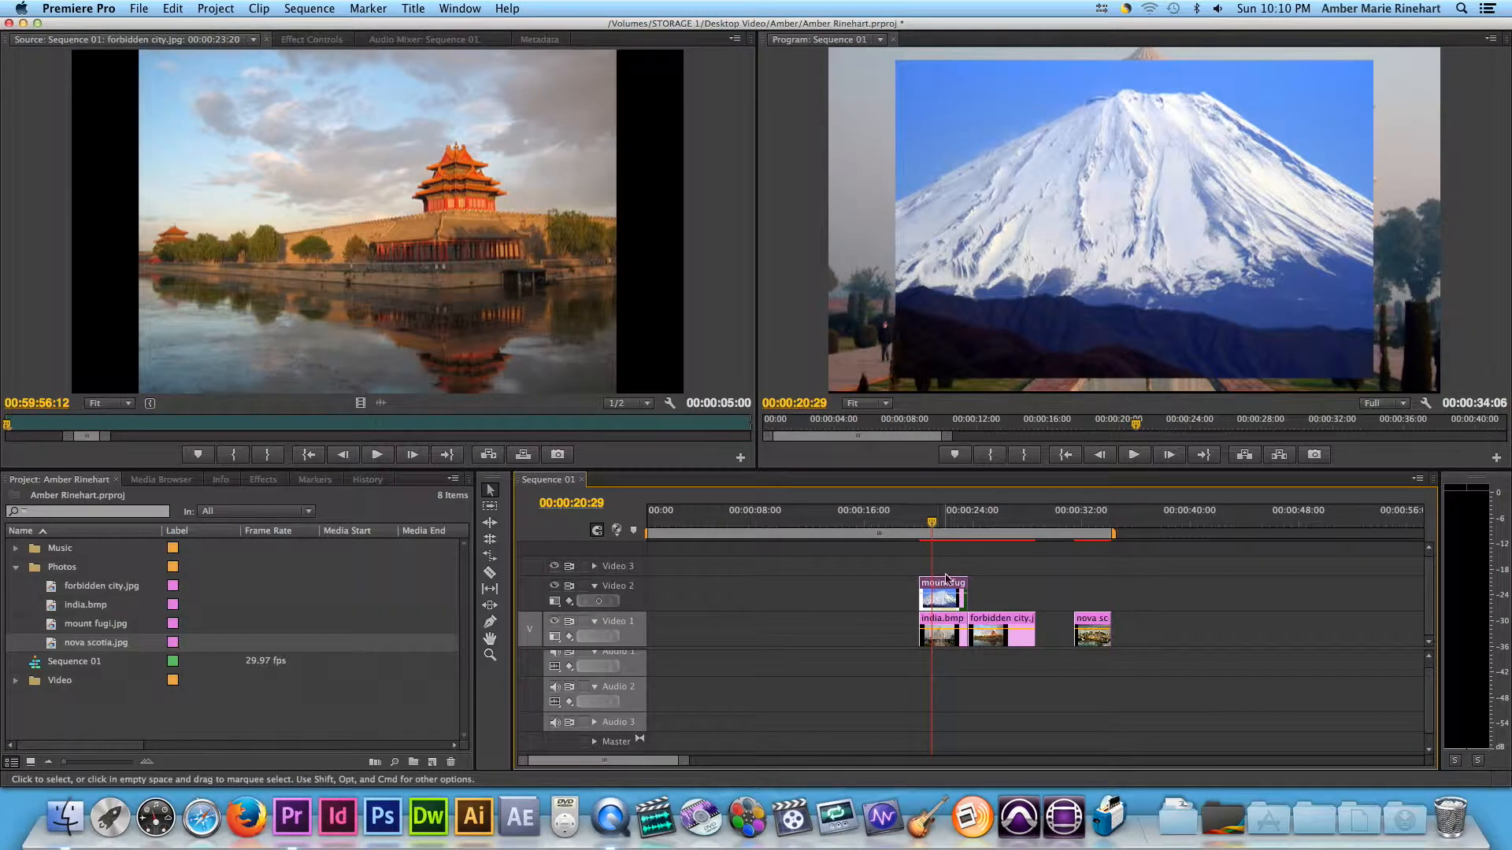
Stack the forbidden city clip on Video 3 and the nova scotia clip on Video 4, aligned with the start of india.bmp
left_click_drag(1005, 618, 955, 567)
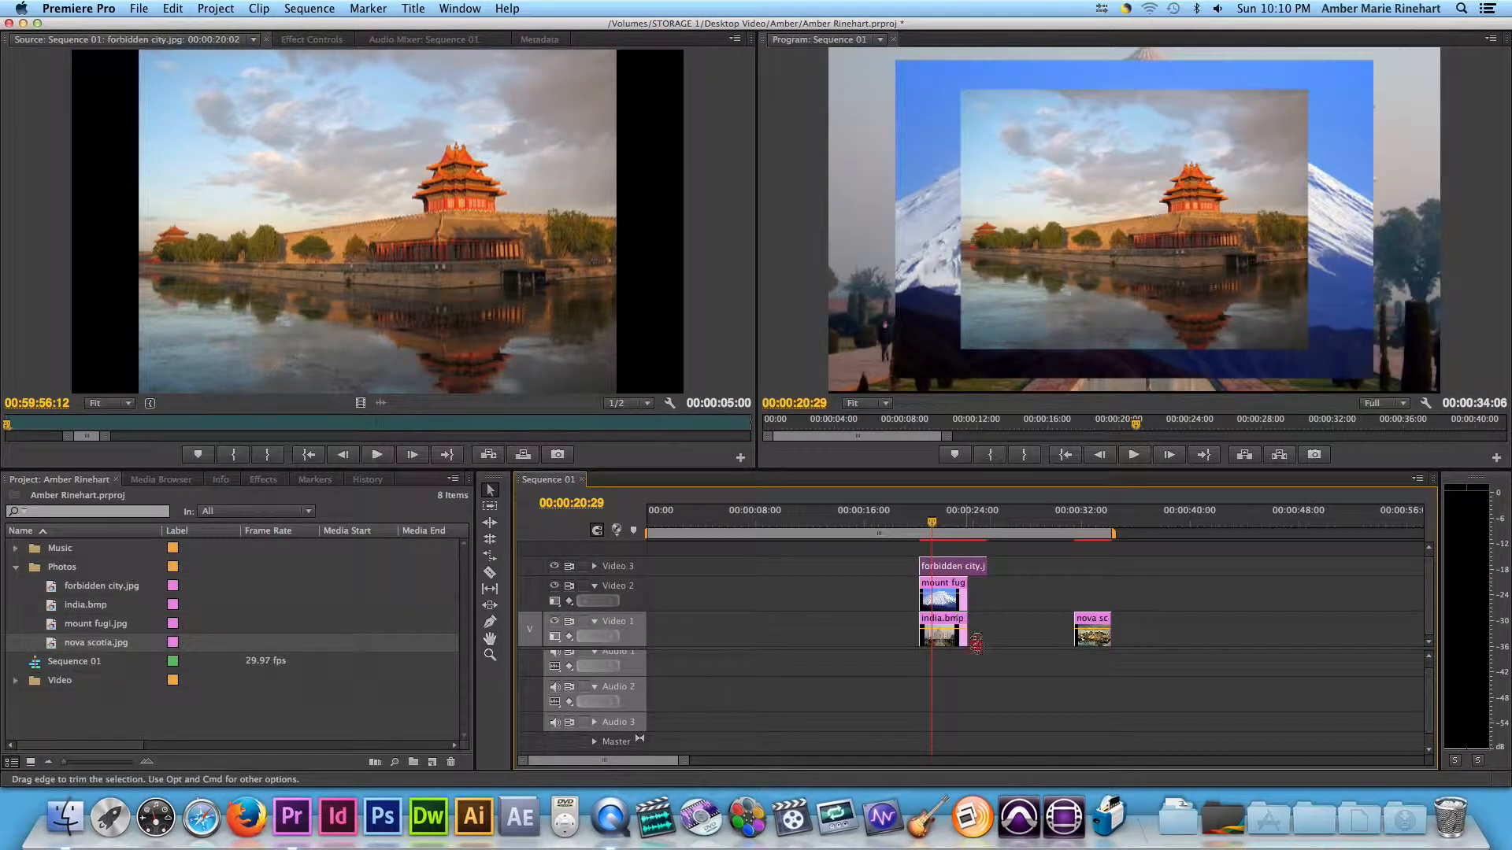
left_click_drag(1093, 630, 947, 553)
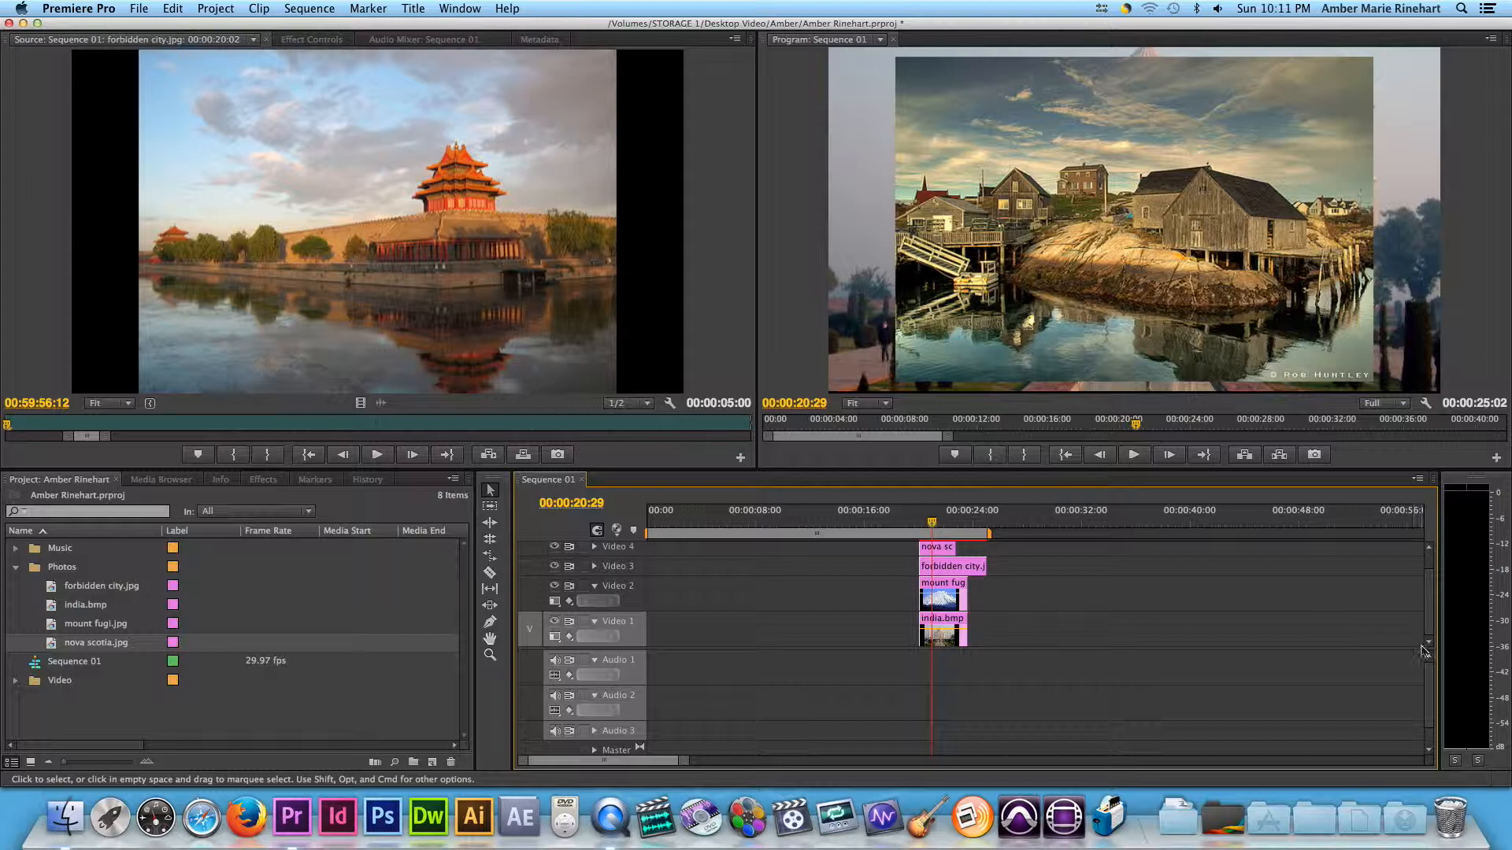
left_click_drag(1424, 651, 1422, 691)
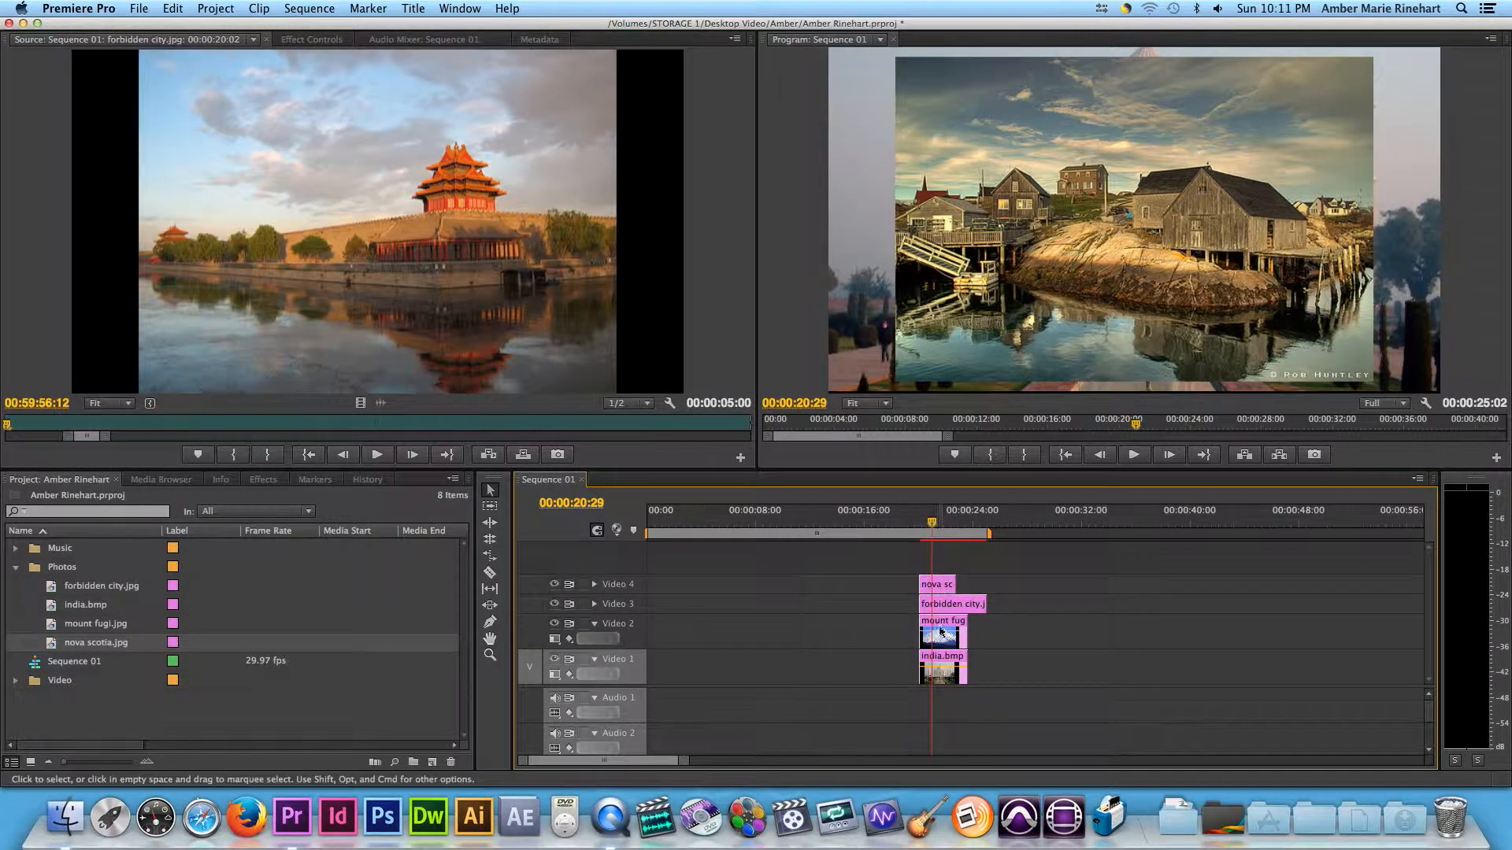
Scale the nova scotia image down in the program frame and place it in the frame's upper-right corner
left_click(940, 589)
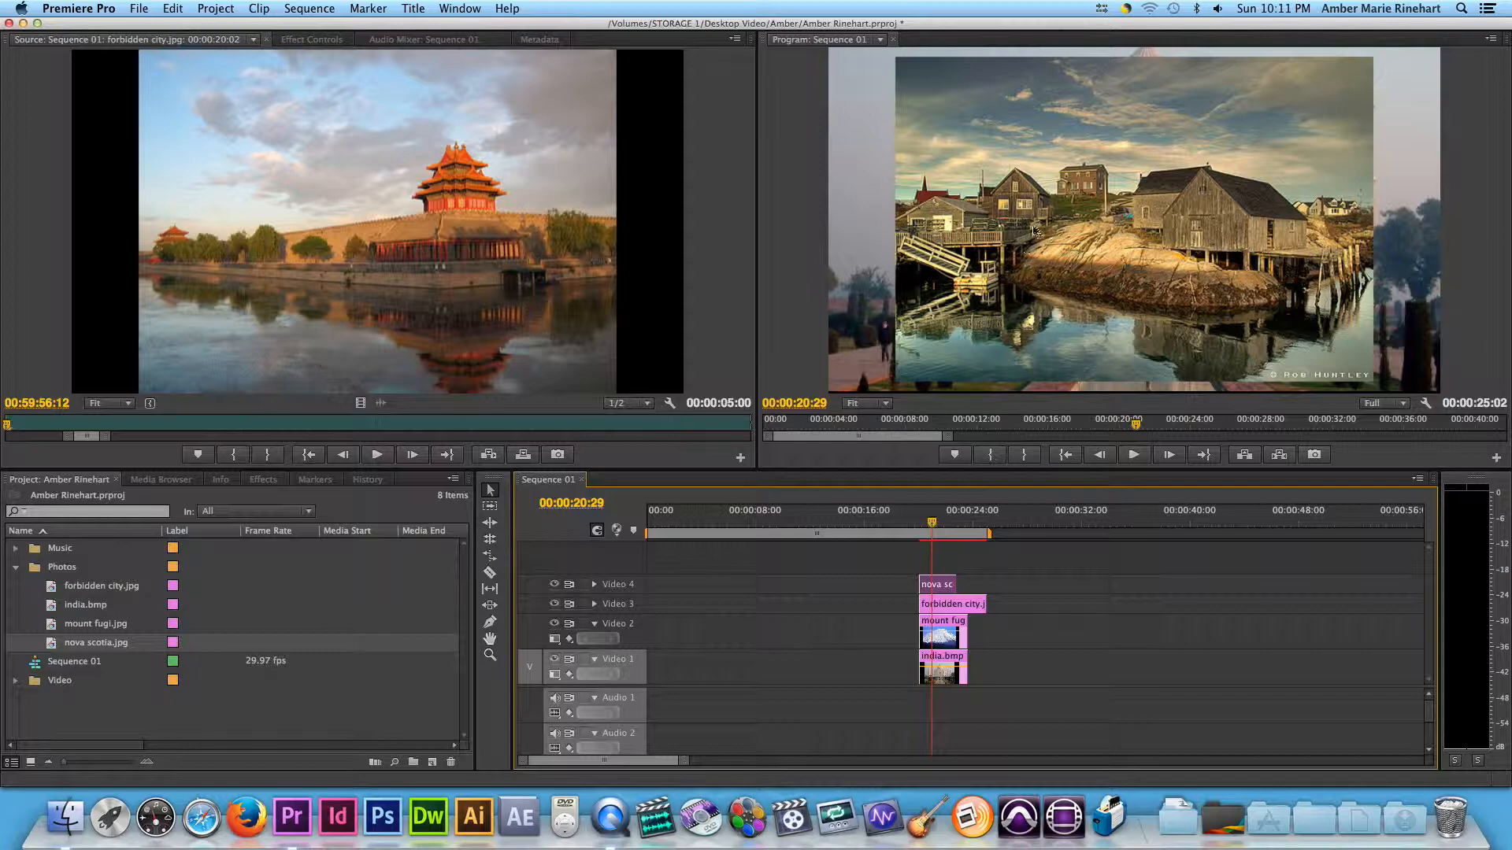
left_click(1035, 221)
left_click_drag(994, 304, 954, 315)
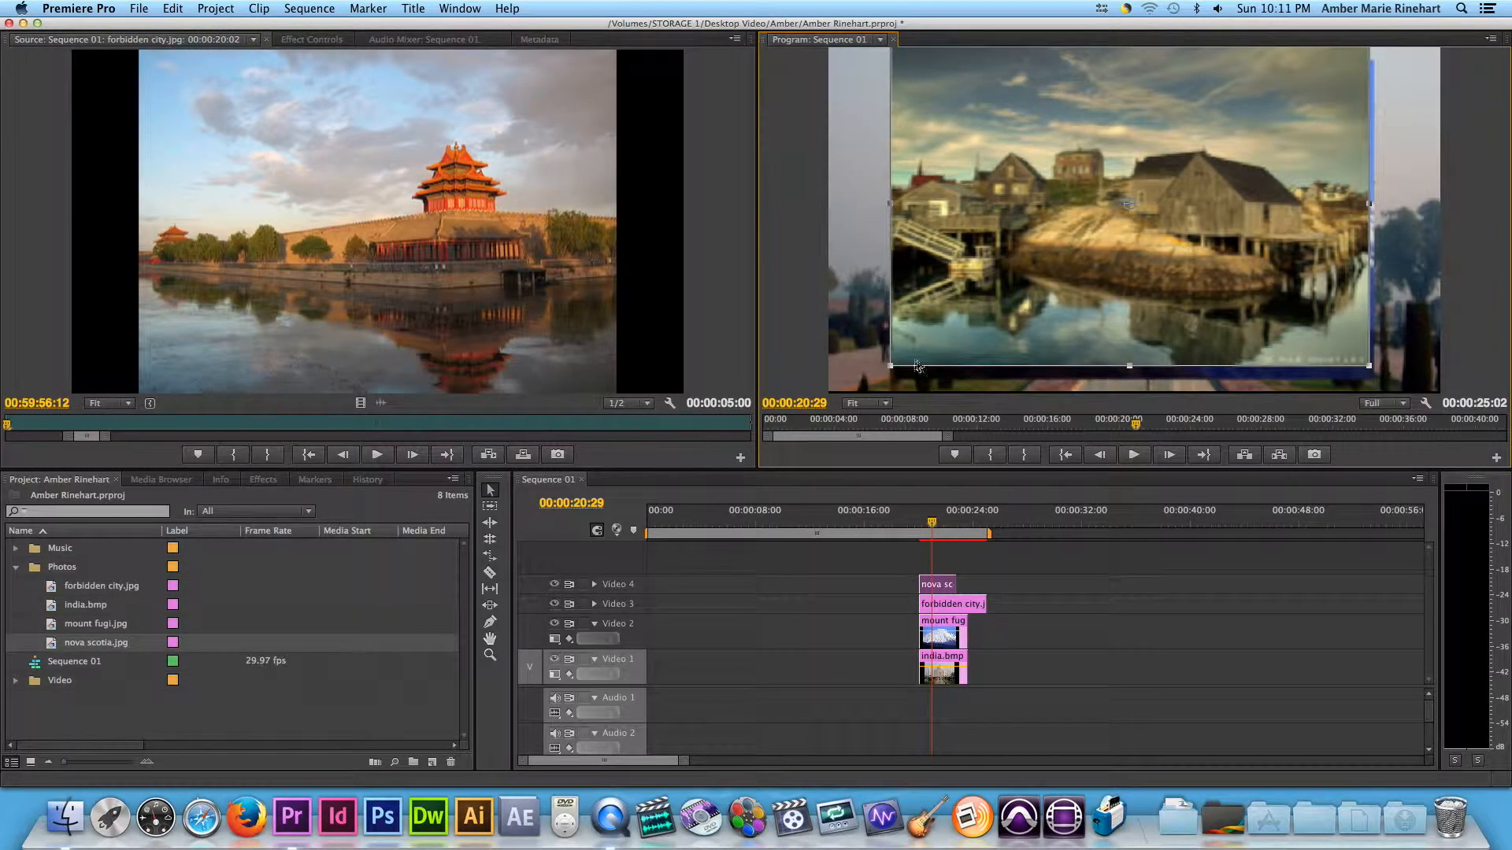
left_click_drag(892, 365, 987, 298)
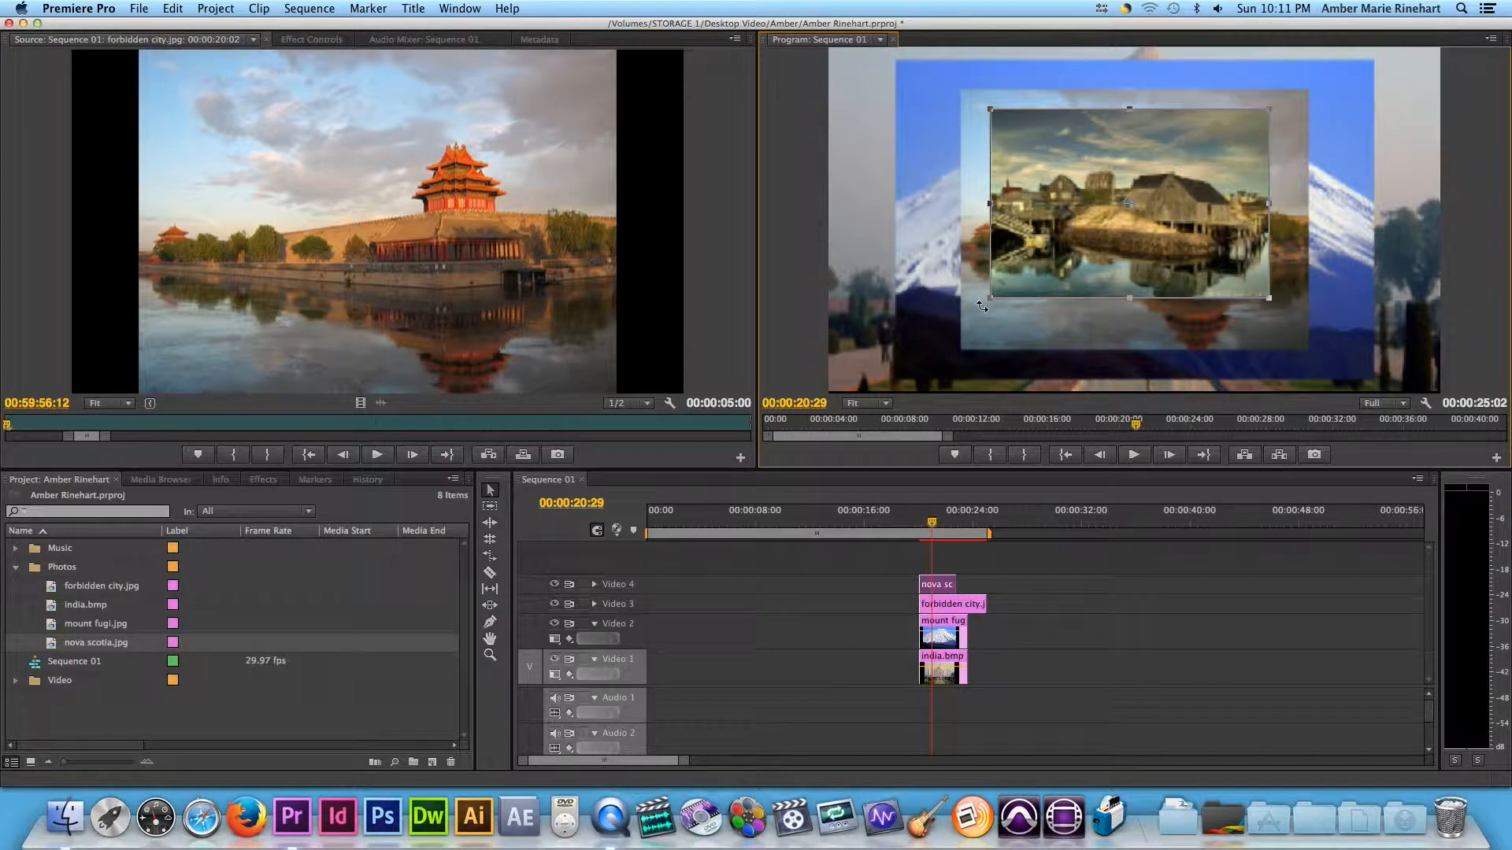
mouse_move(983, 307)
left_mouse_down()
mouse_move(973, 289)
mouse_move(982, 307)
left_mouse_up()
left_click_drag(1070, 236, 989, 254)
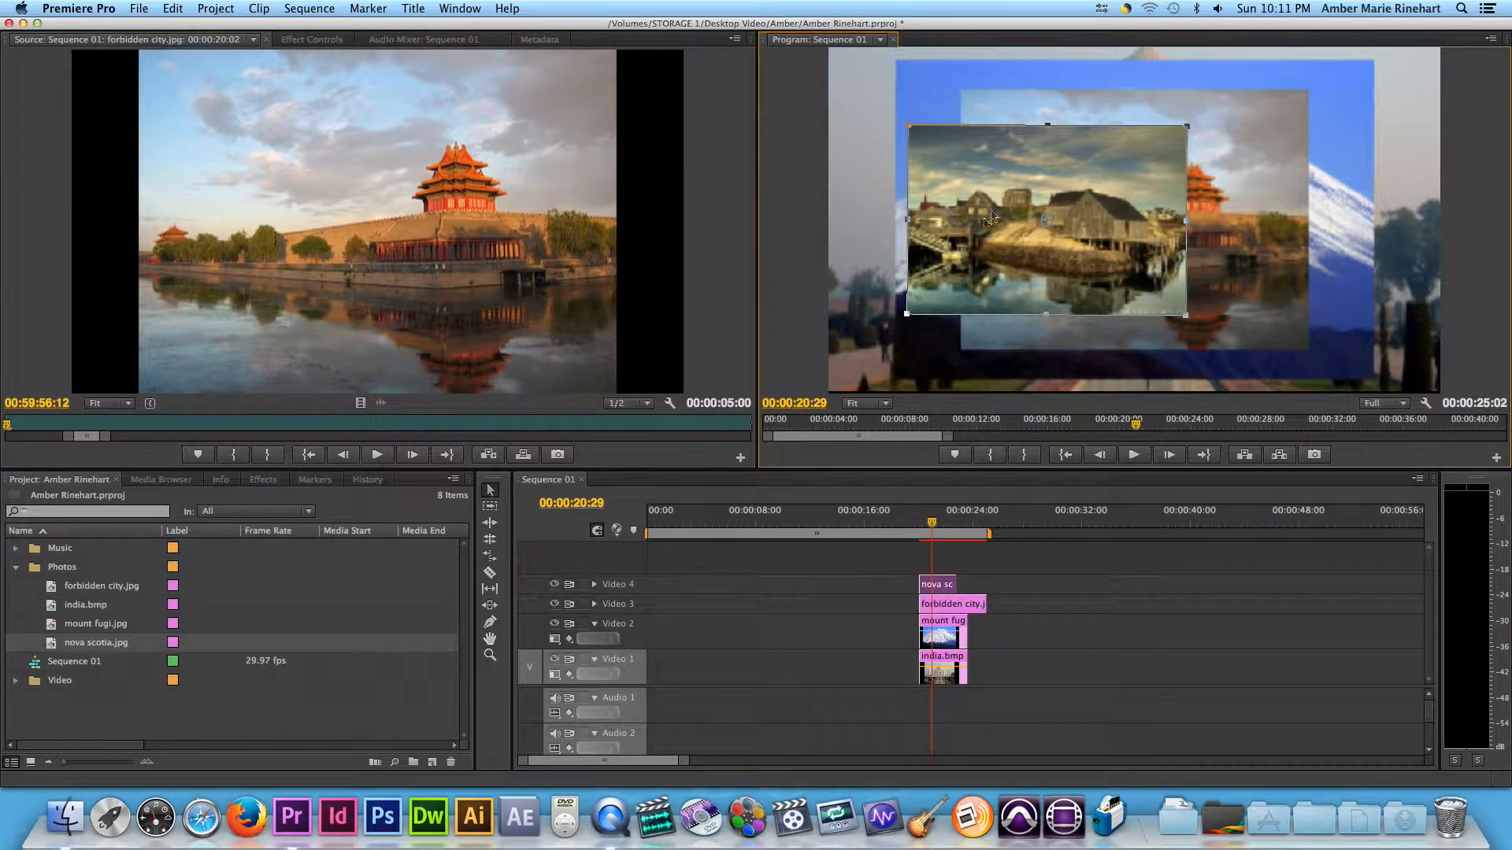
left_click_drag(874, 334, 932, 297)
left_click_drag(969, 248, 1305, 164)
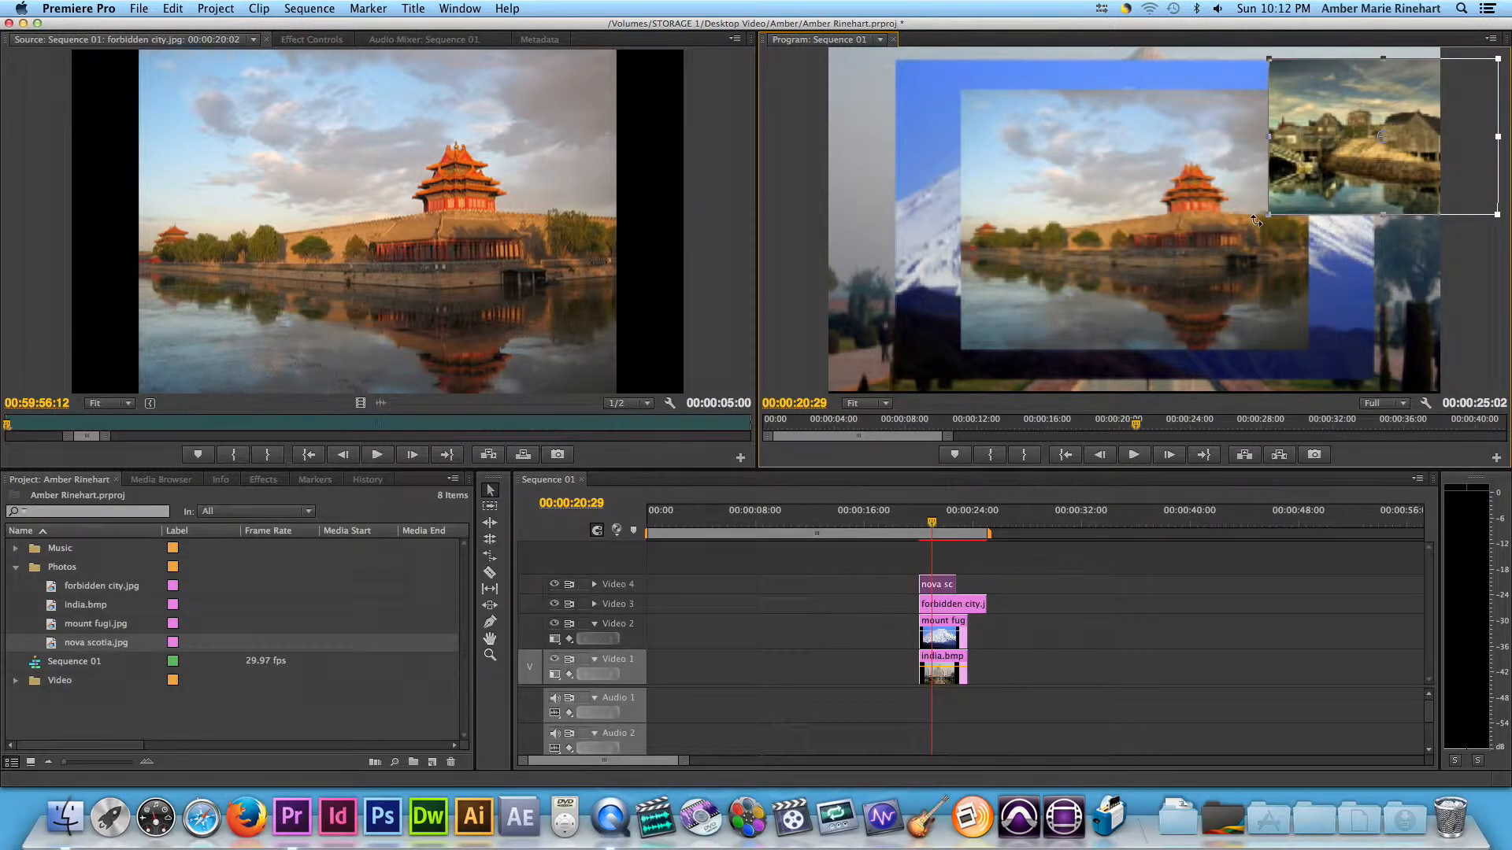
Shrink the forbidden city image into the frame's lower-left corner and the mount fugi image into its lower-right corner
left_click(1139, 225)
left_click_drag(962, 352, 845, 383)
left_click(1188, 176)
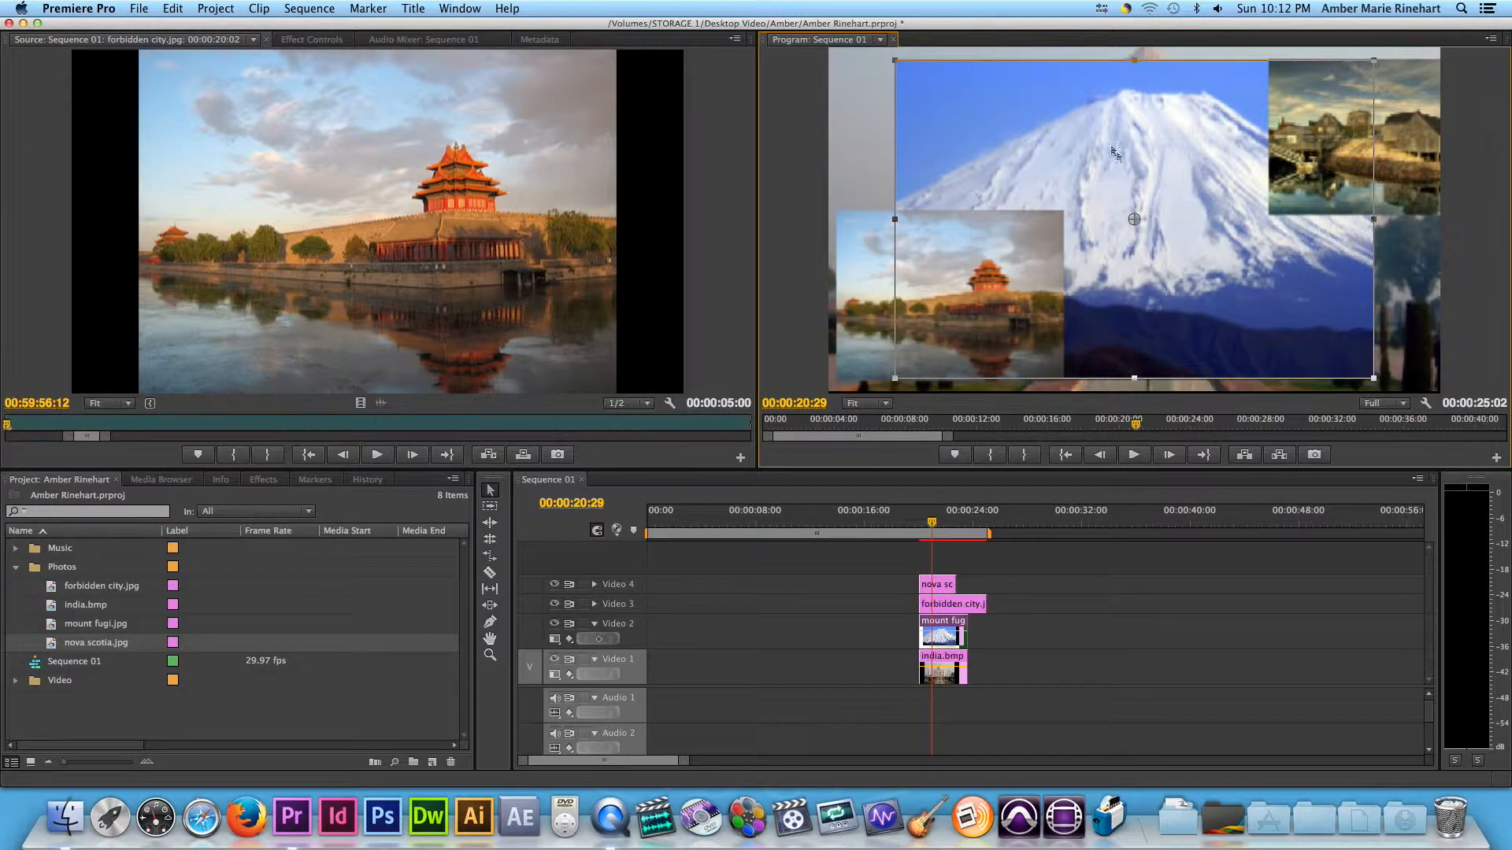
left_click_drag(895, 60, 998, 129)
left_click_drag(1067, 170, 1203, 257)
left_click_drag(1139, 217, 1147, 222)
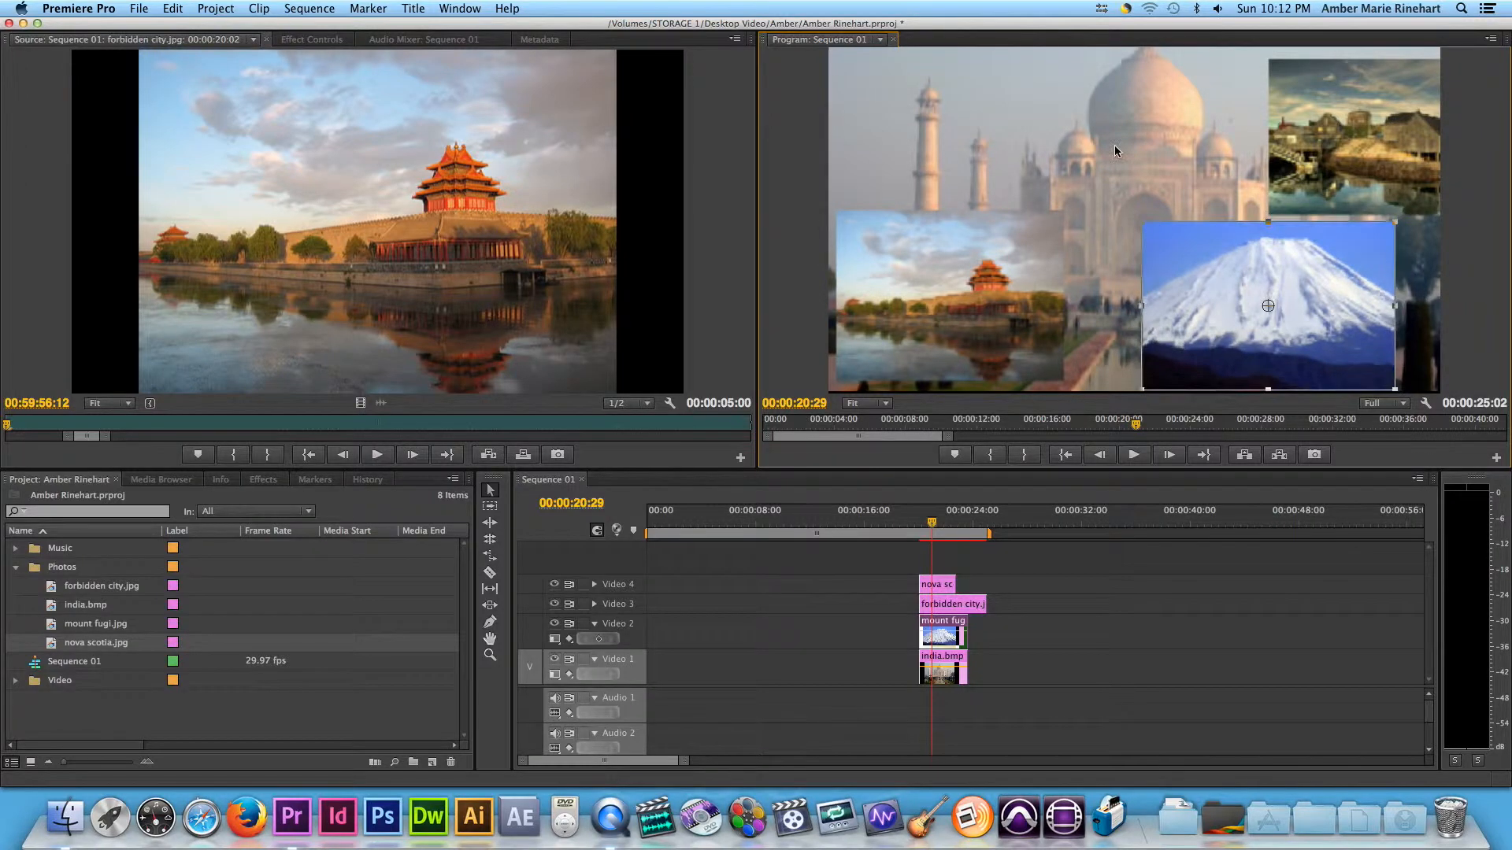
Scale the india image down and place it in the upper-left area of the frame, above the forbidden city image
left_click(1069, 119)
left_click_drag(1063, 131, 948, 95)
left_click_drag(858, 74, 999, 91)
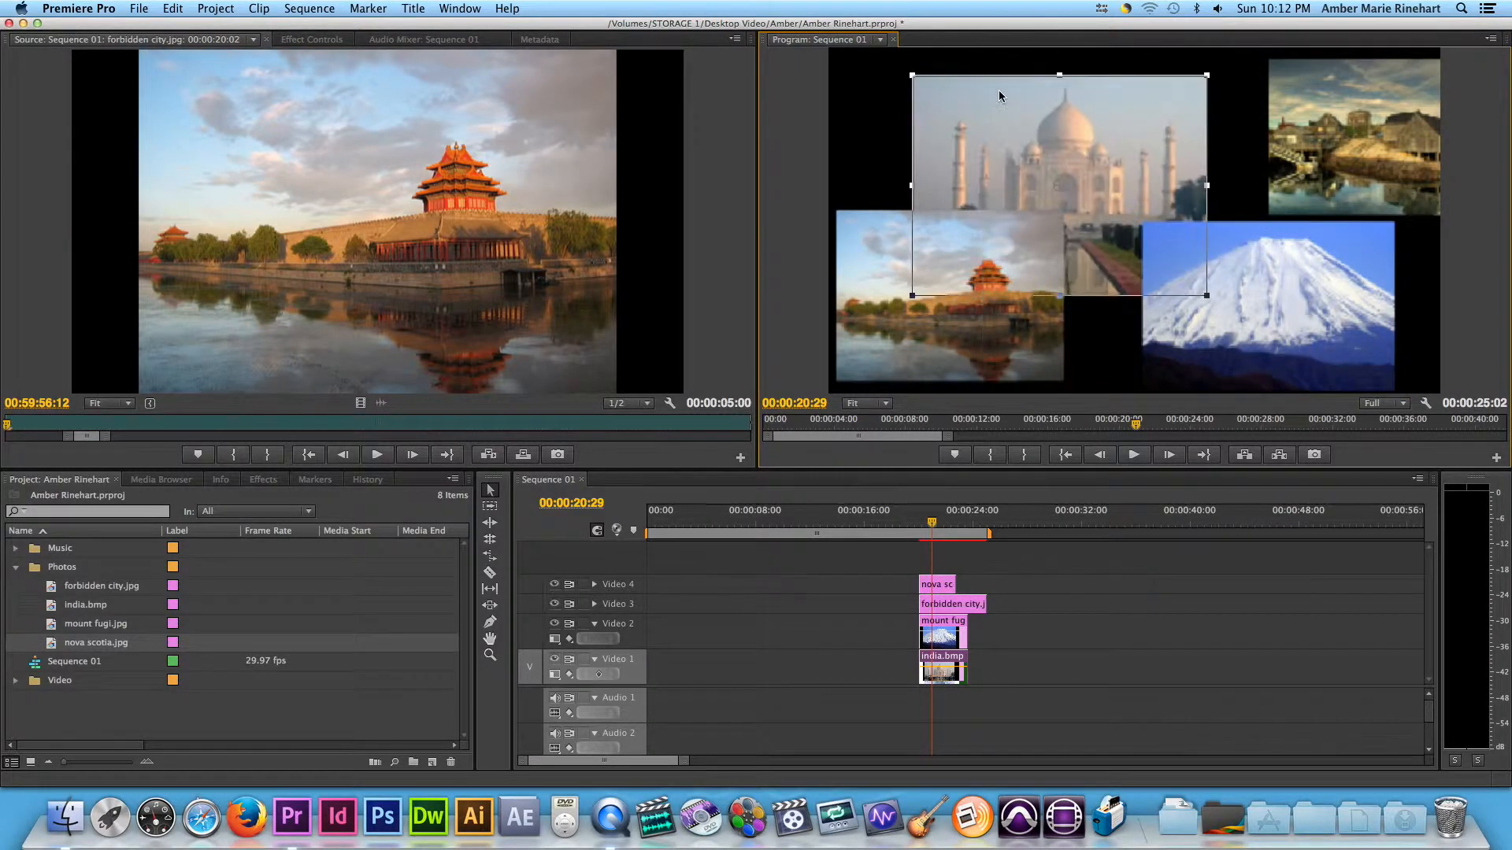
left_click_drag(912, 75, 941, 91)
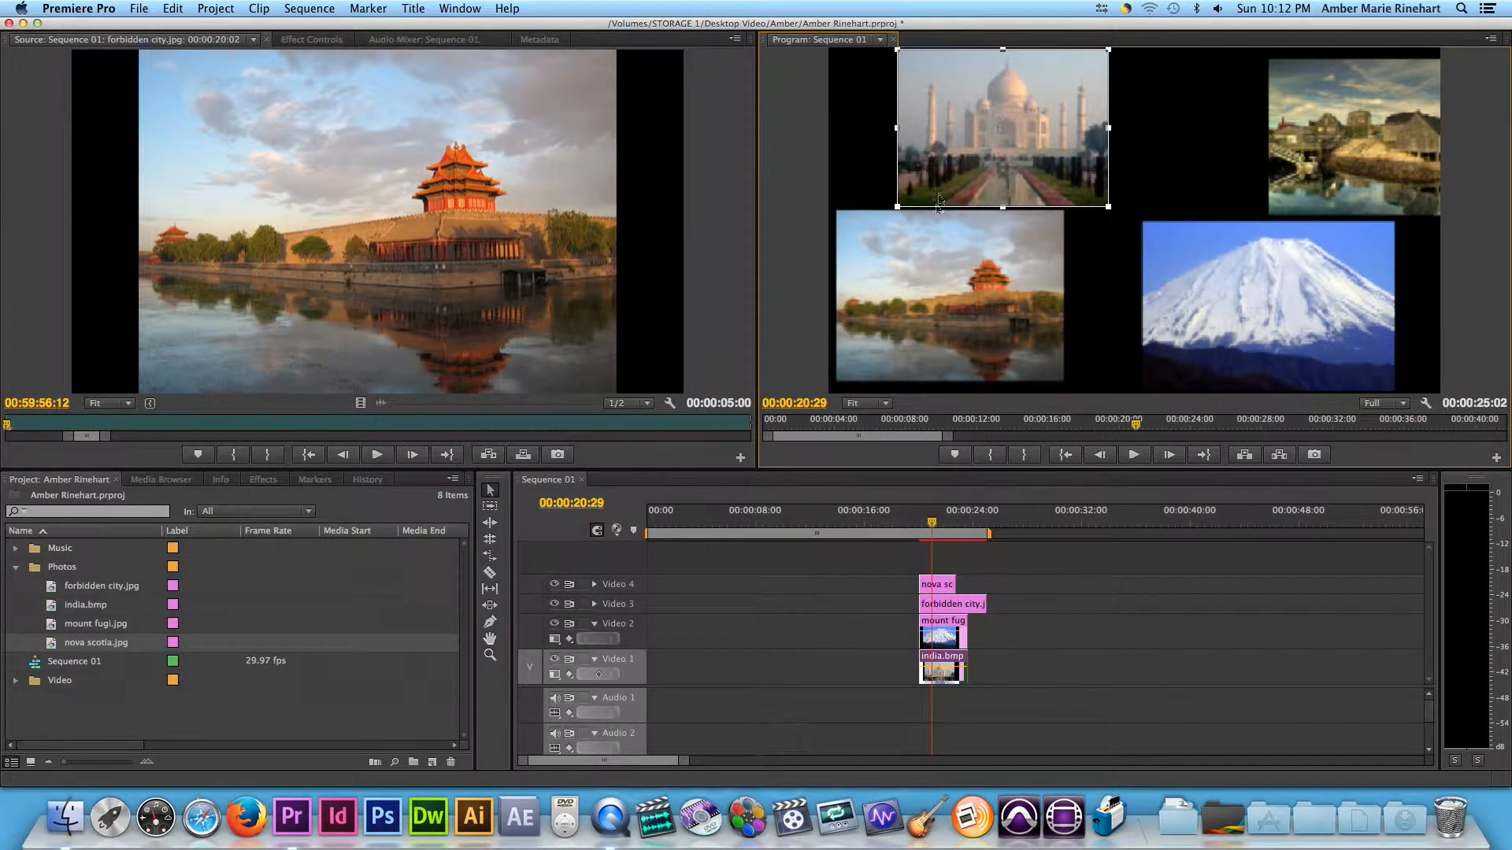
Nudge the forbidden city image slightly to the right and down in the frame, and deselect it
left_click(955, 233)
left_click_drag(963, 240, 966, 240)
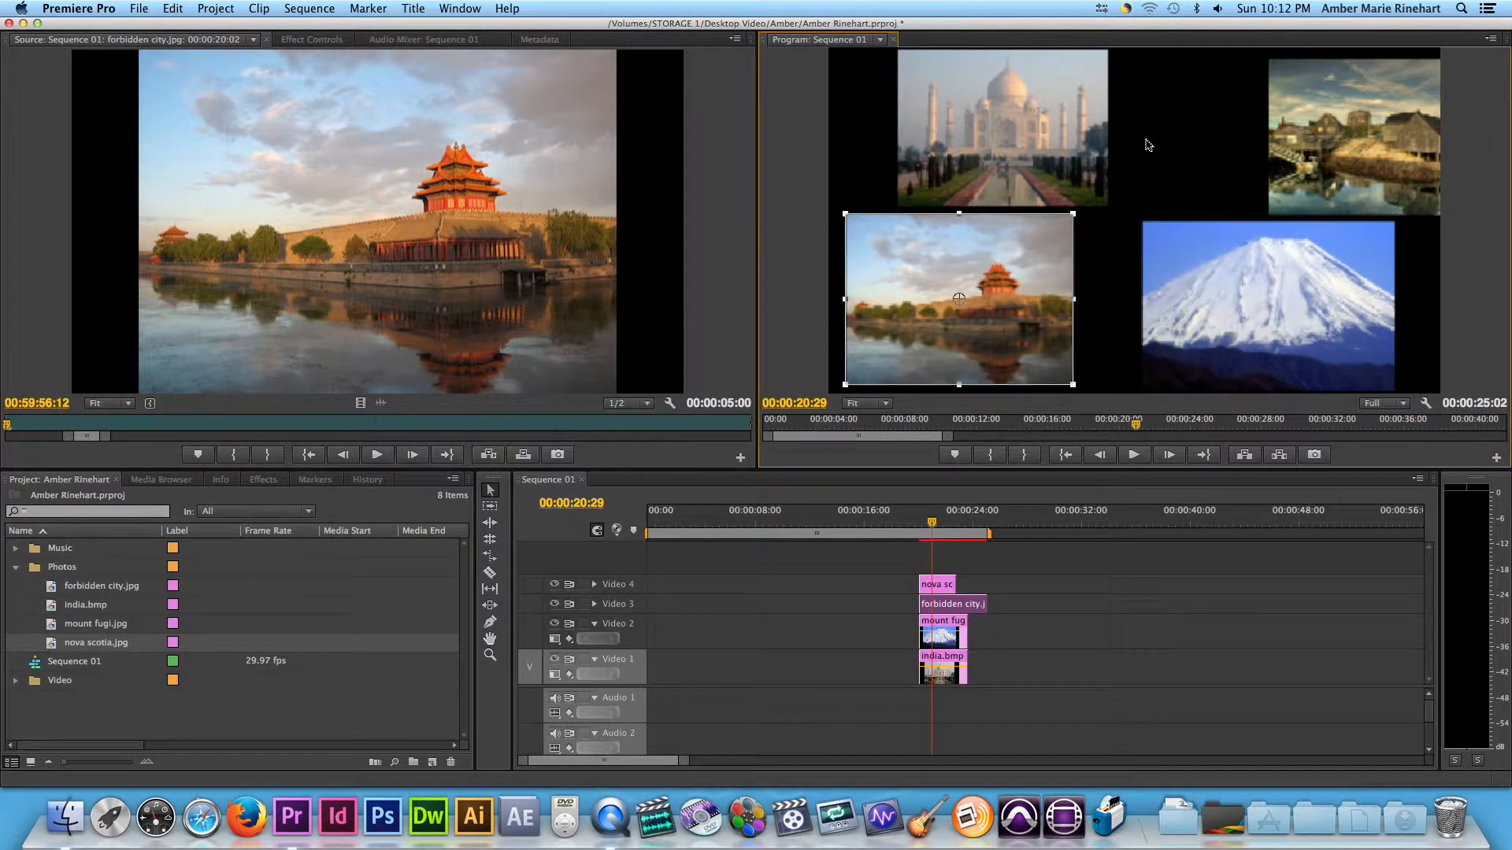
left_click(1178, 195)
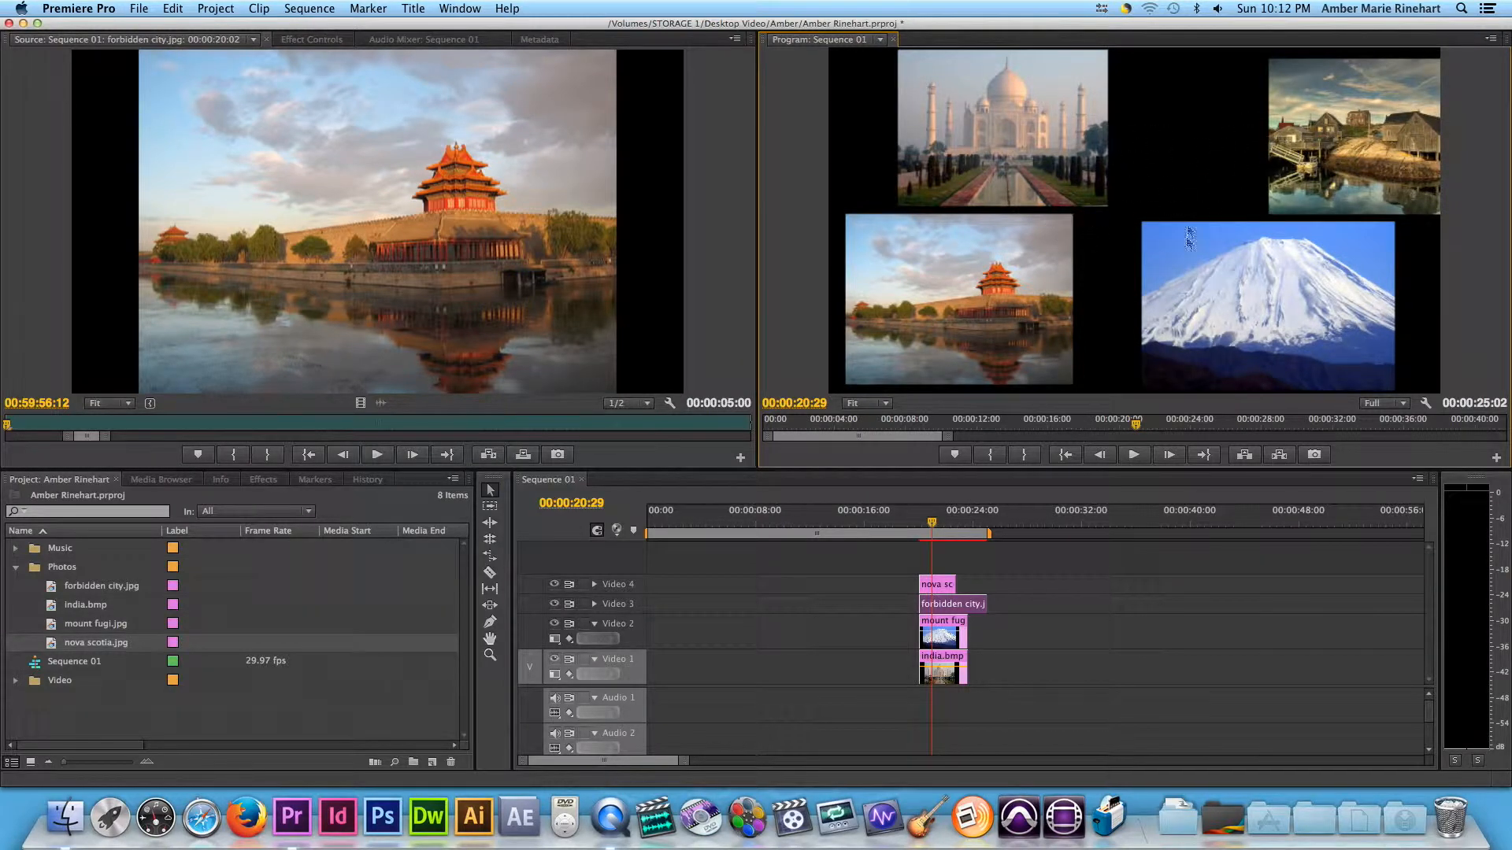
Play and scrub through the stacked clips to check when each photo is shown in the four-image layout
left_click_drag(929, 525, 925, 524)
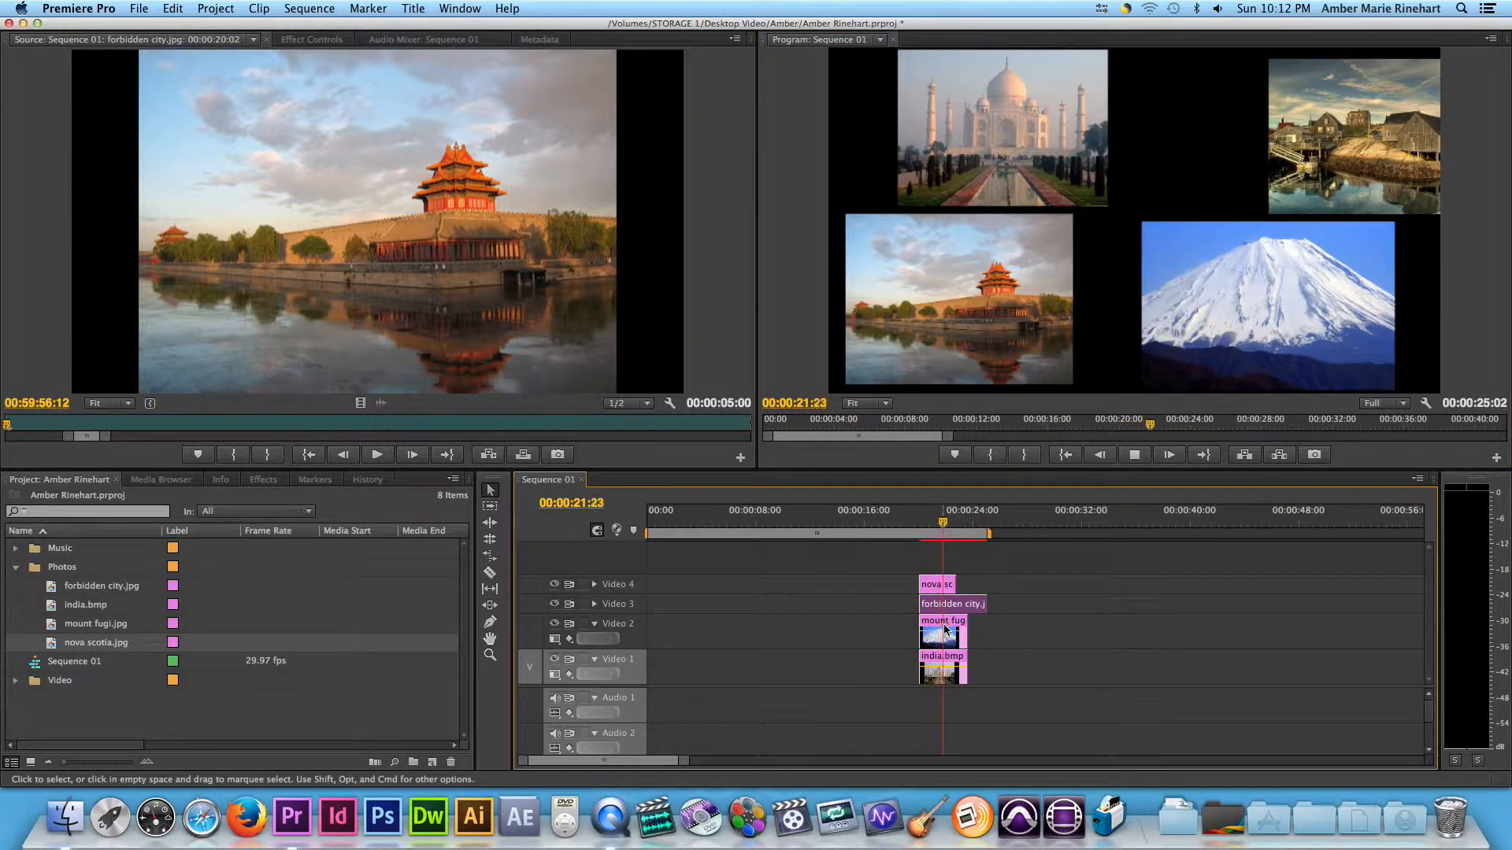
key("space")
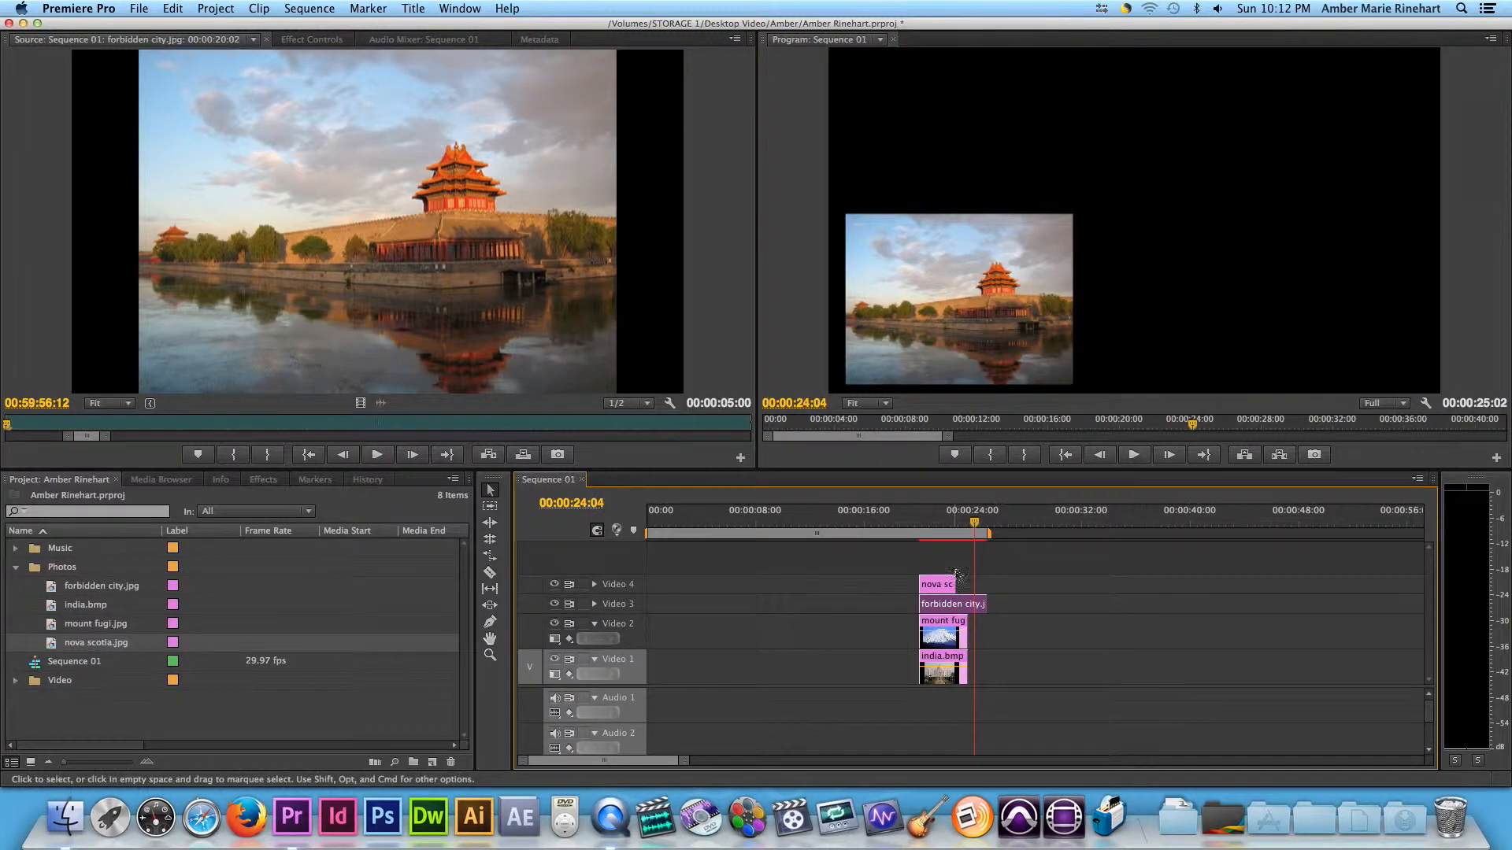
left_click(953, 522)
left_click_drag(953, 522, 940, 524)
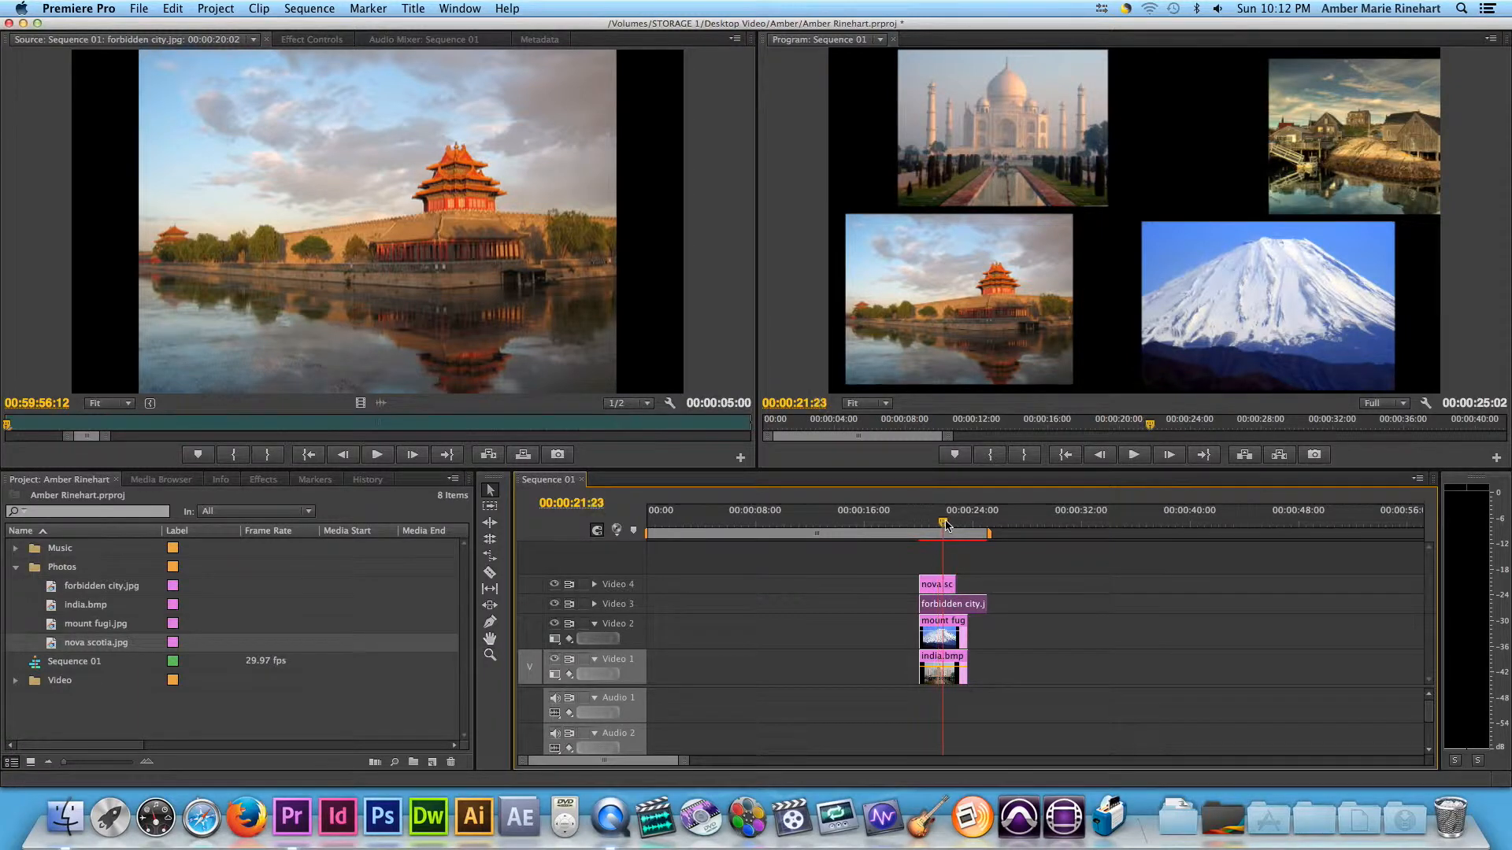
left_click(953, 524)
mouse_move(959, 534)
left_mouse_down()
mouse_move(981, 537)
mouse_move(948, 535)
left_mouse_up()
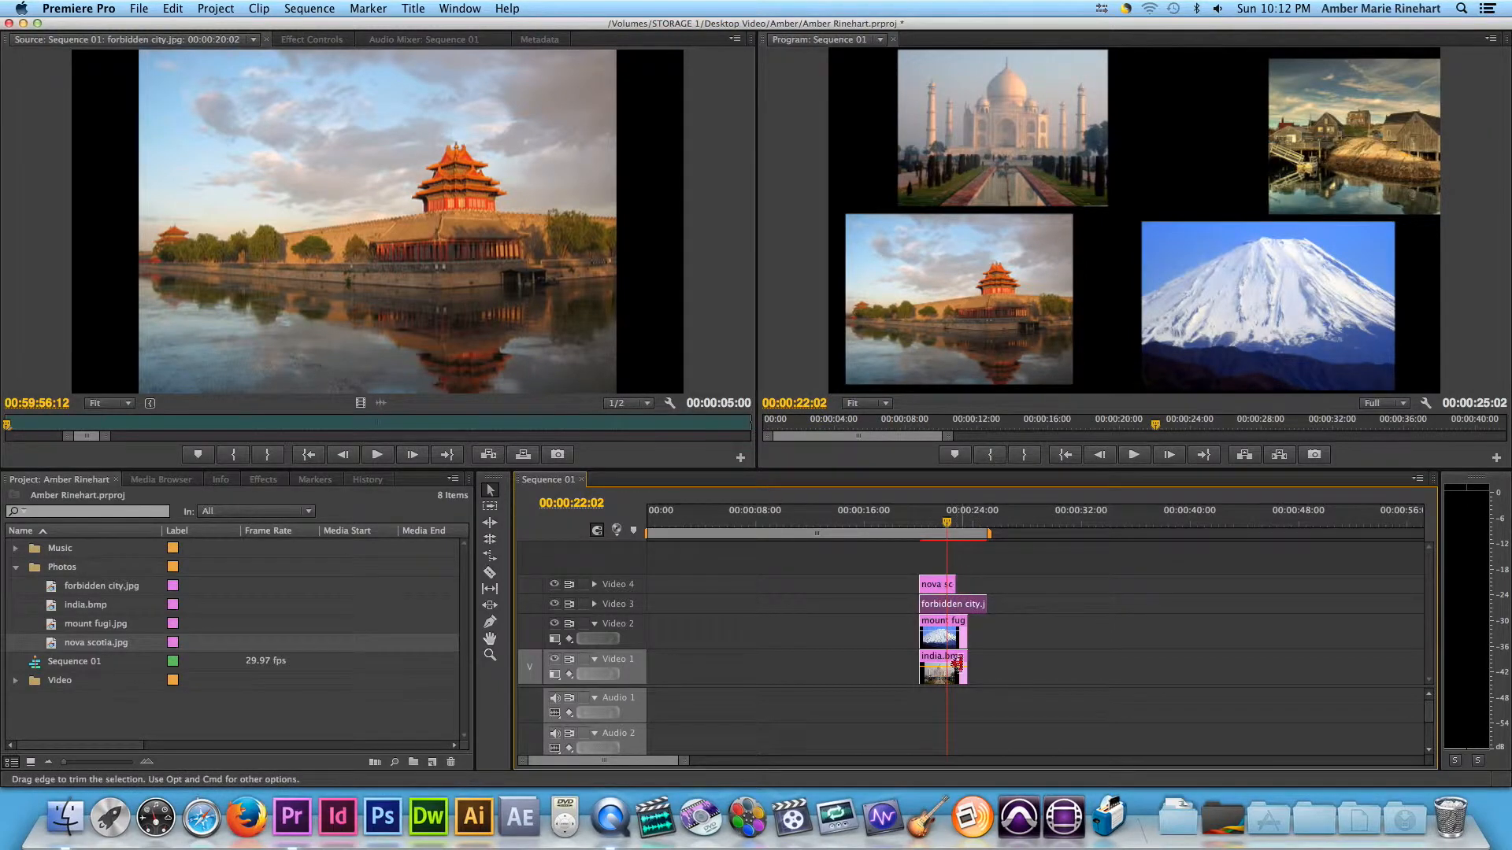
Extend the end of the india clip to about 00:00:30:17 and lengthen the mount fugi clip to slightly less
left_click_drag(962, 660, 1061, 671)
left_click_drag(967, 630, 1035, 636)
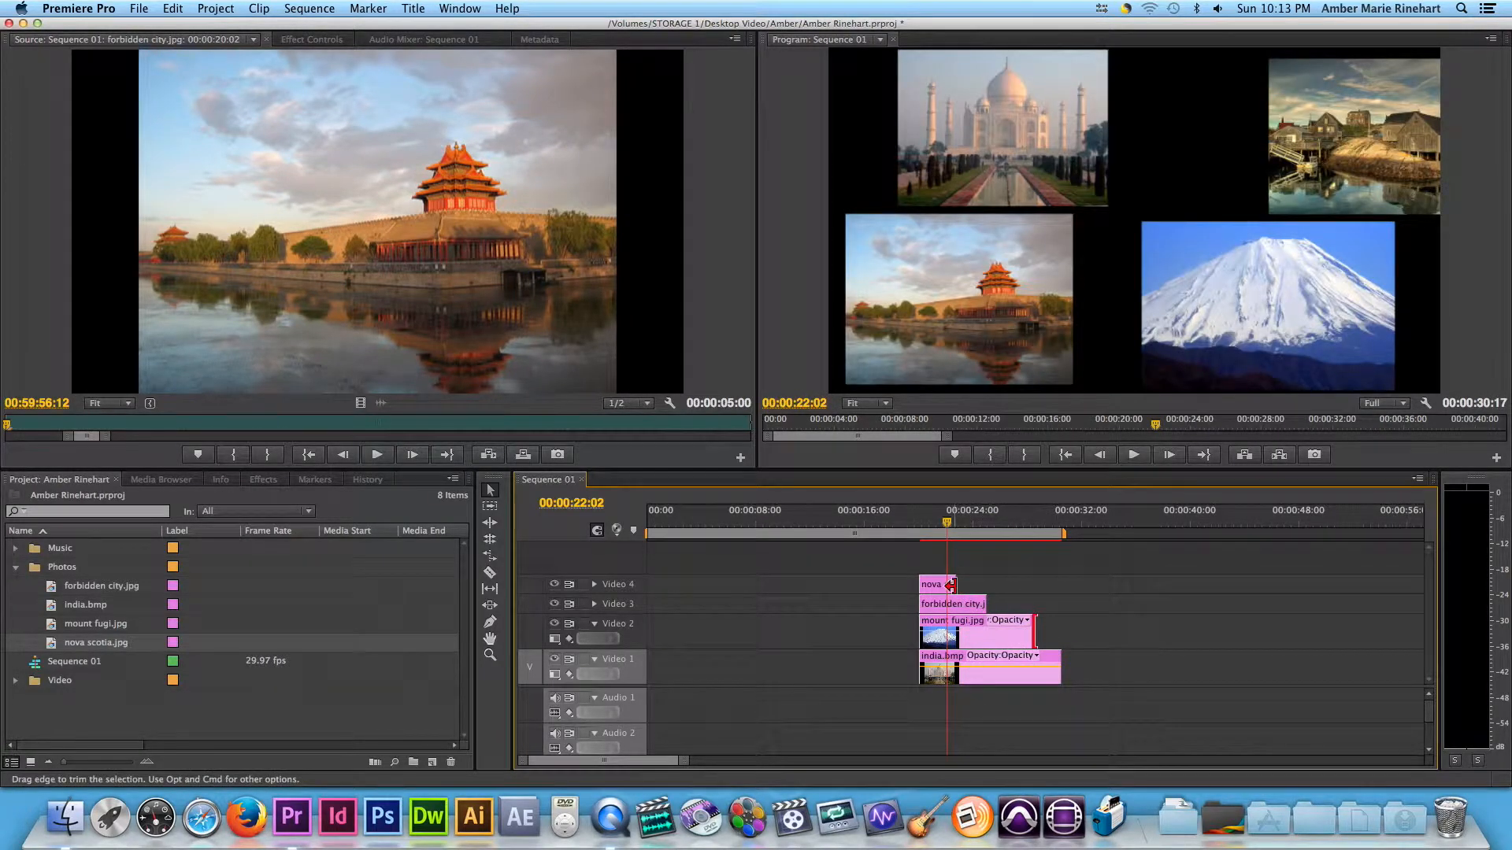
Go through the clip on each video track and play the sequence to its end to compare when each photo disappears
left_click(940, 589)
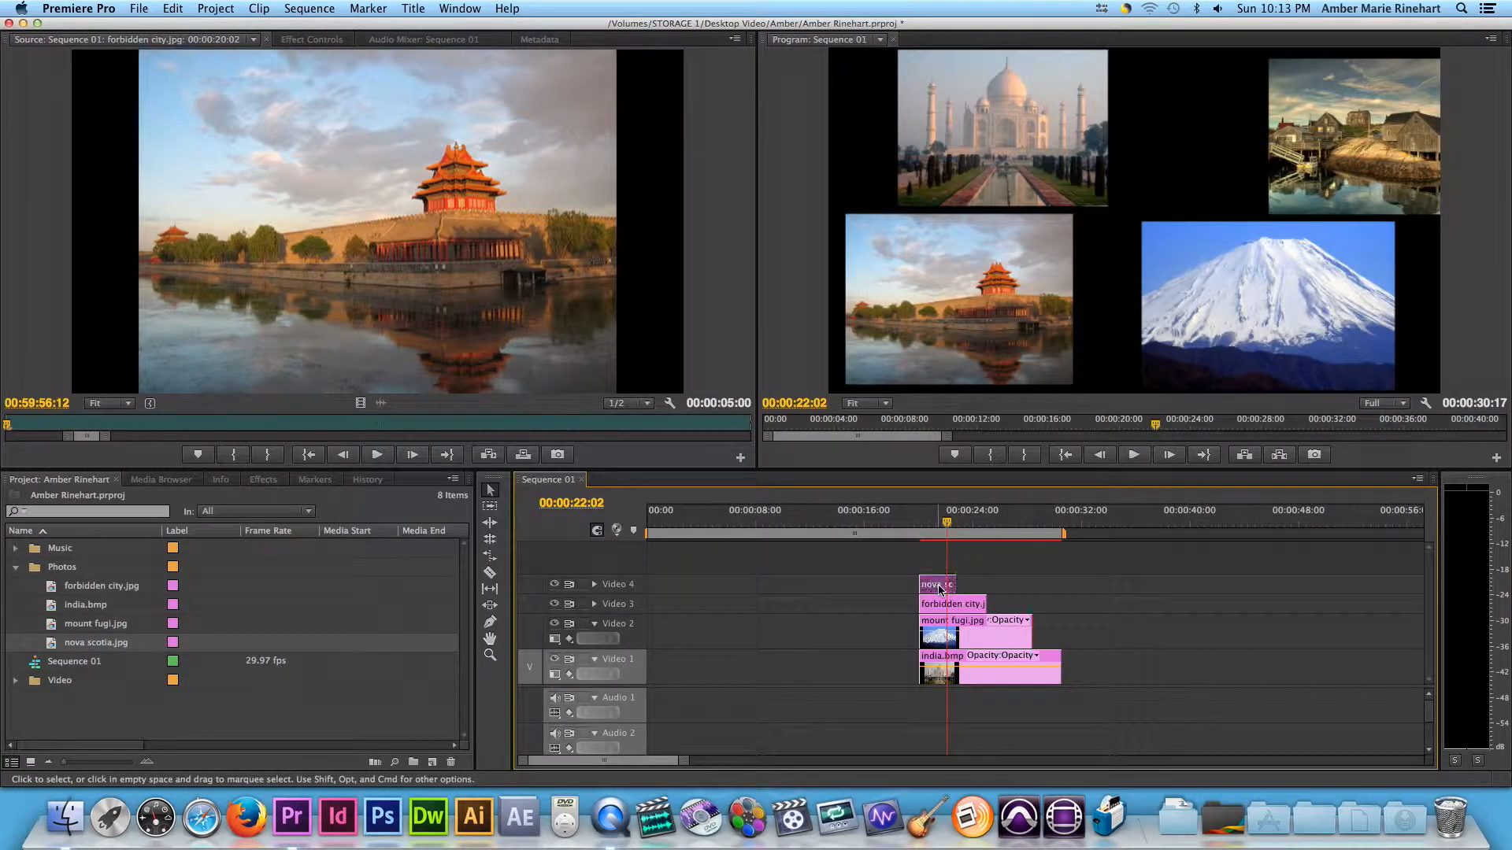
left_click(956, 605)
left_click(973, 629)
left_click(973, 665)
left_click(936, 522)
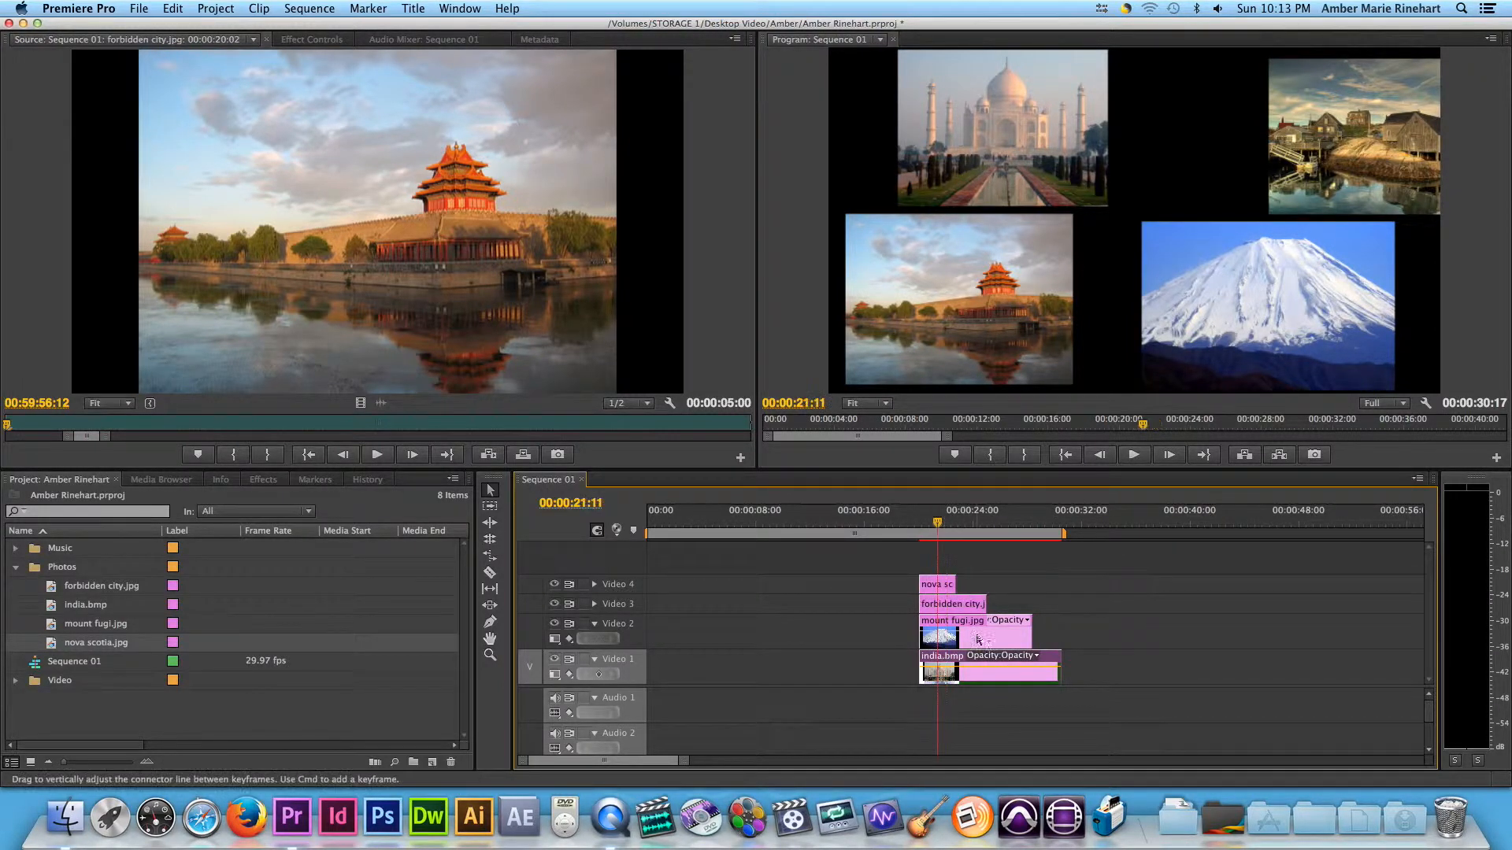
key("space")
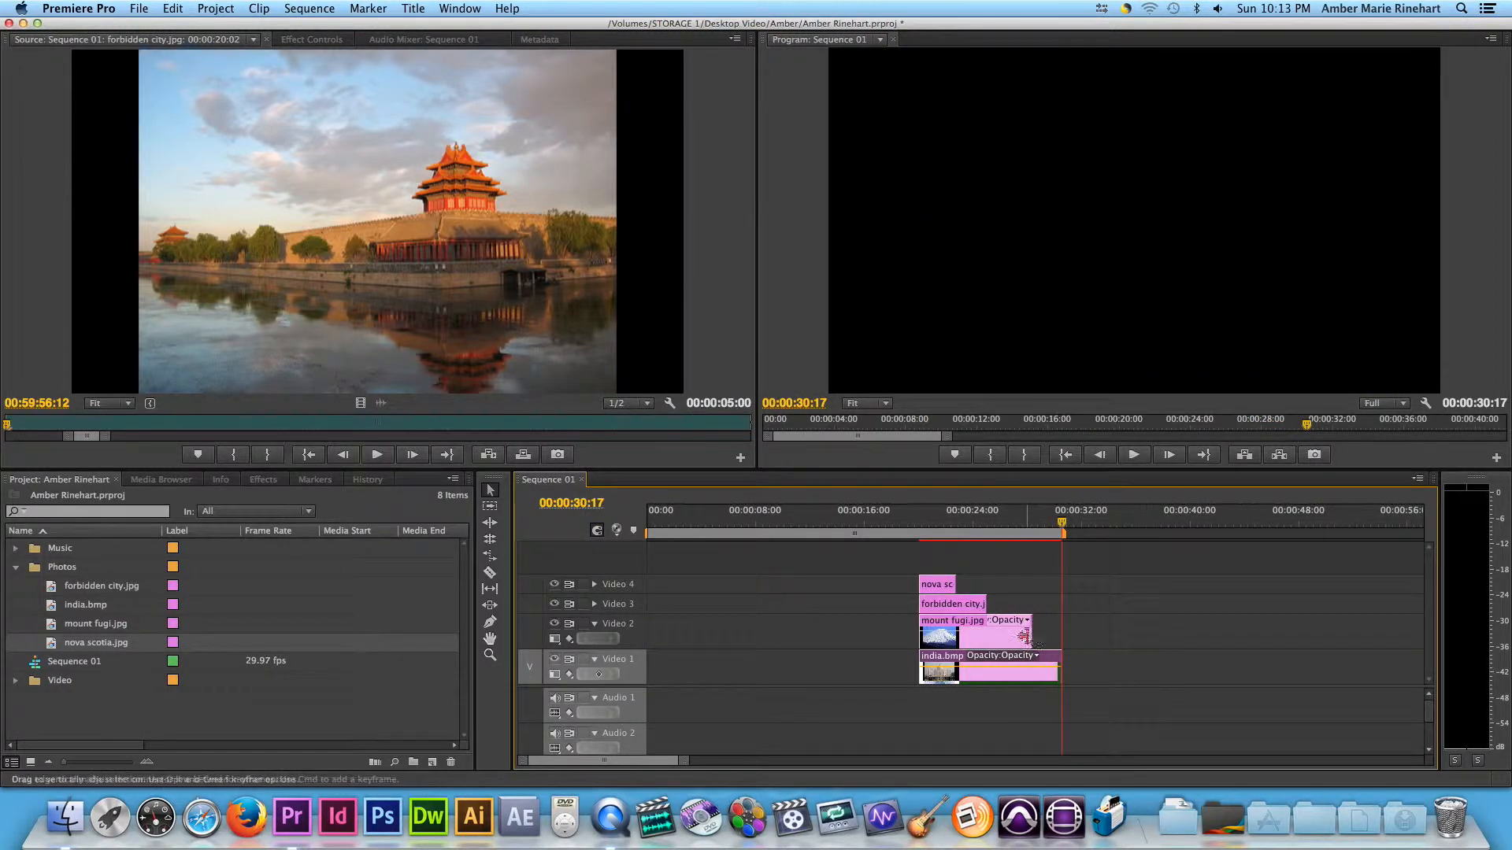
left_click_drag(1047, 533, 978, 532)
left_click(951, 329)
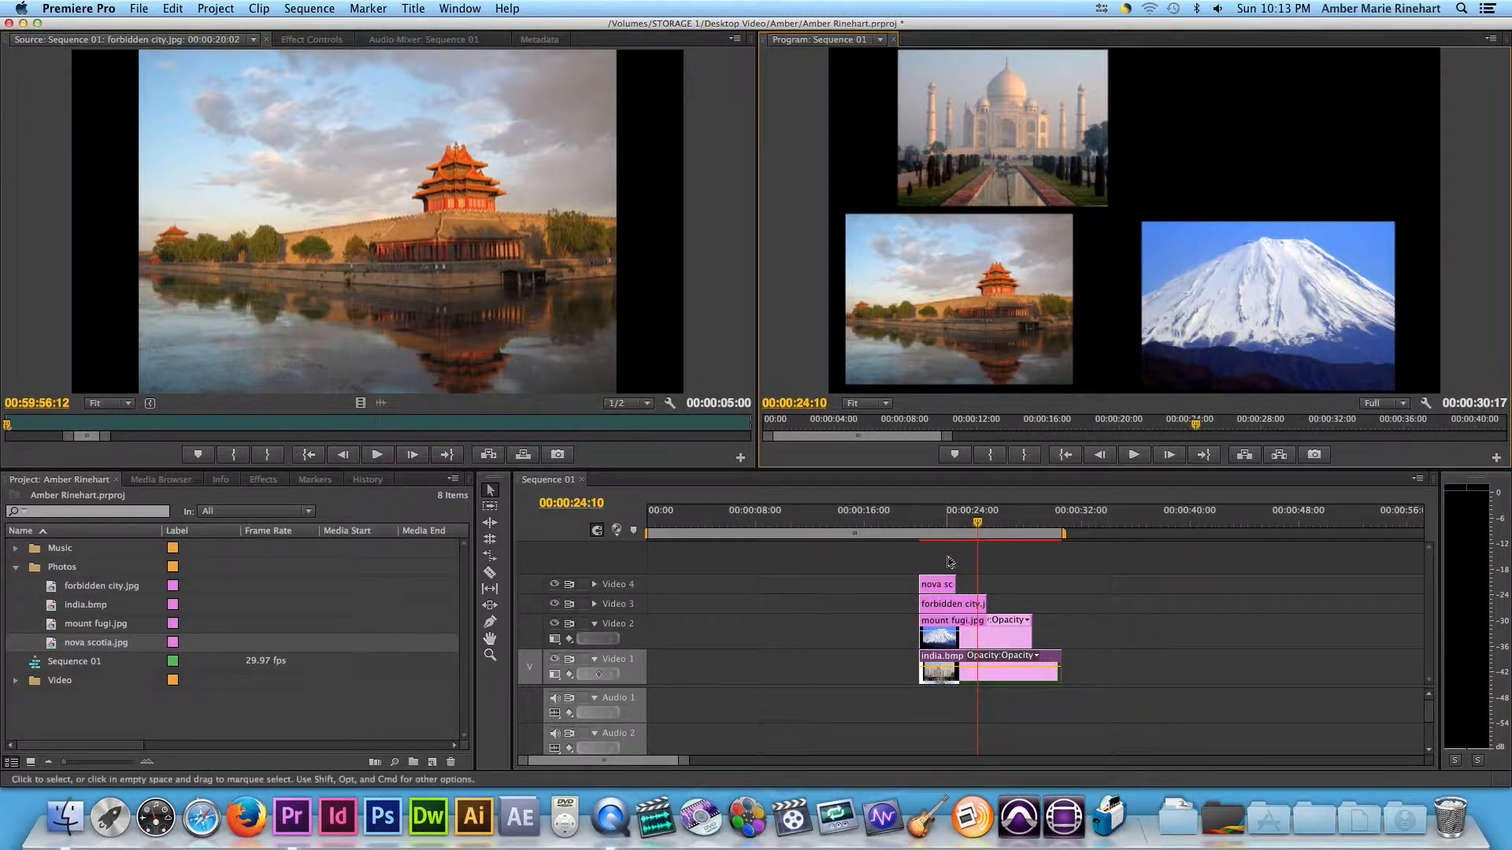
Delete the mount fugi, forbidden city and nova scotia clips from the upper tracks, keeping only the india clip
left_click(989, 630)
key("Delete")
key("Delete")
left_click(947, 591)
key("Delete")
Move the india image from the upper-left area to near the centre of the frame
left_click(943, 523)
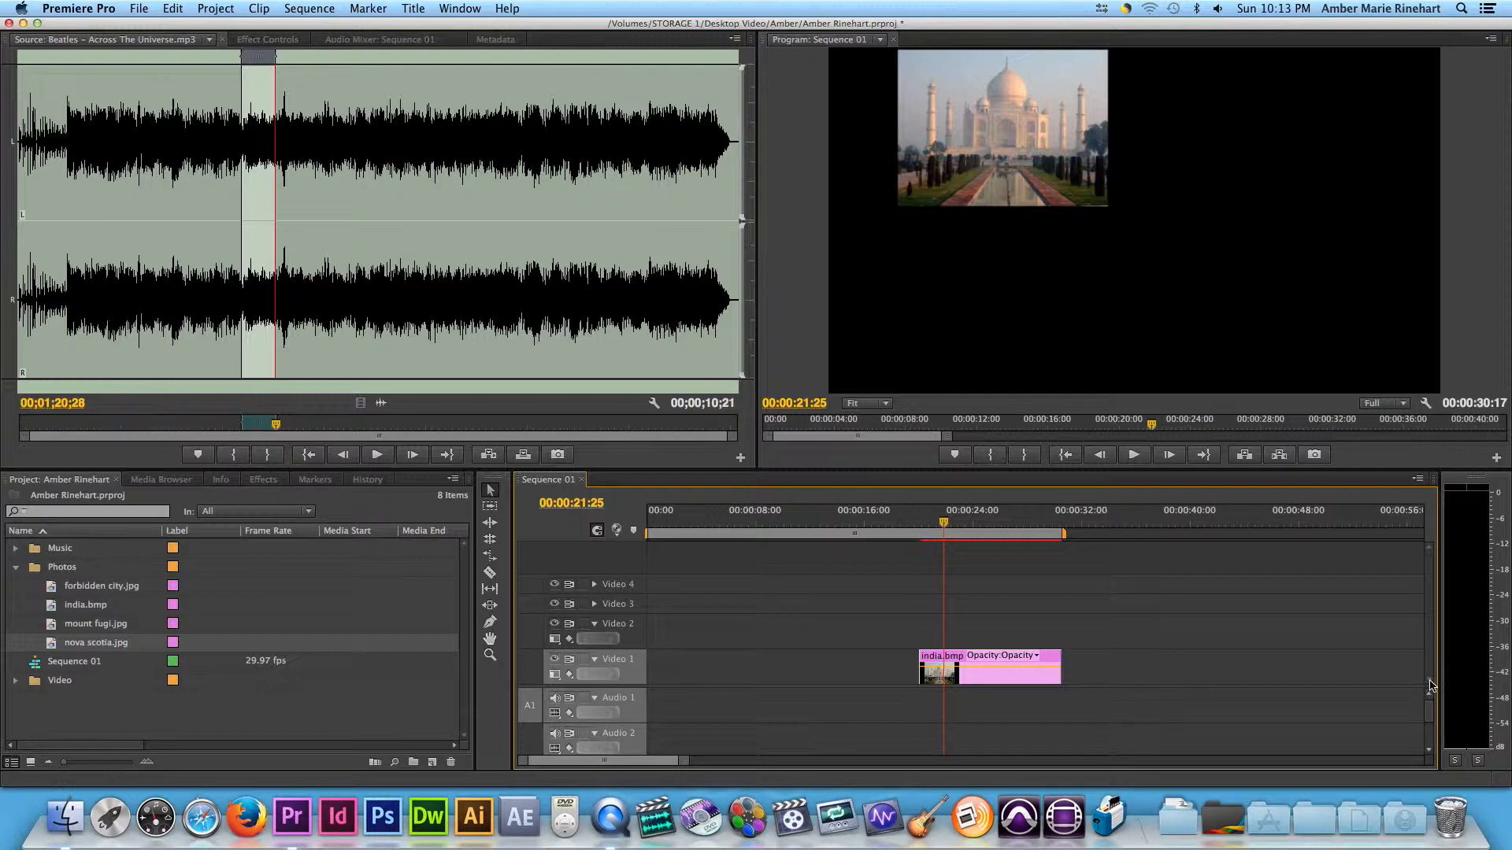
left_click_drag(1431, 687, 1421, 634)
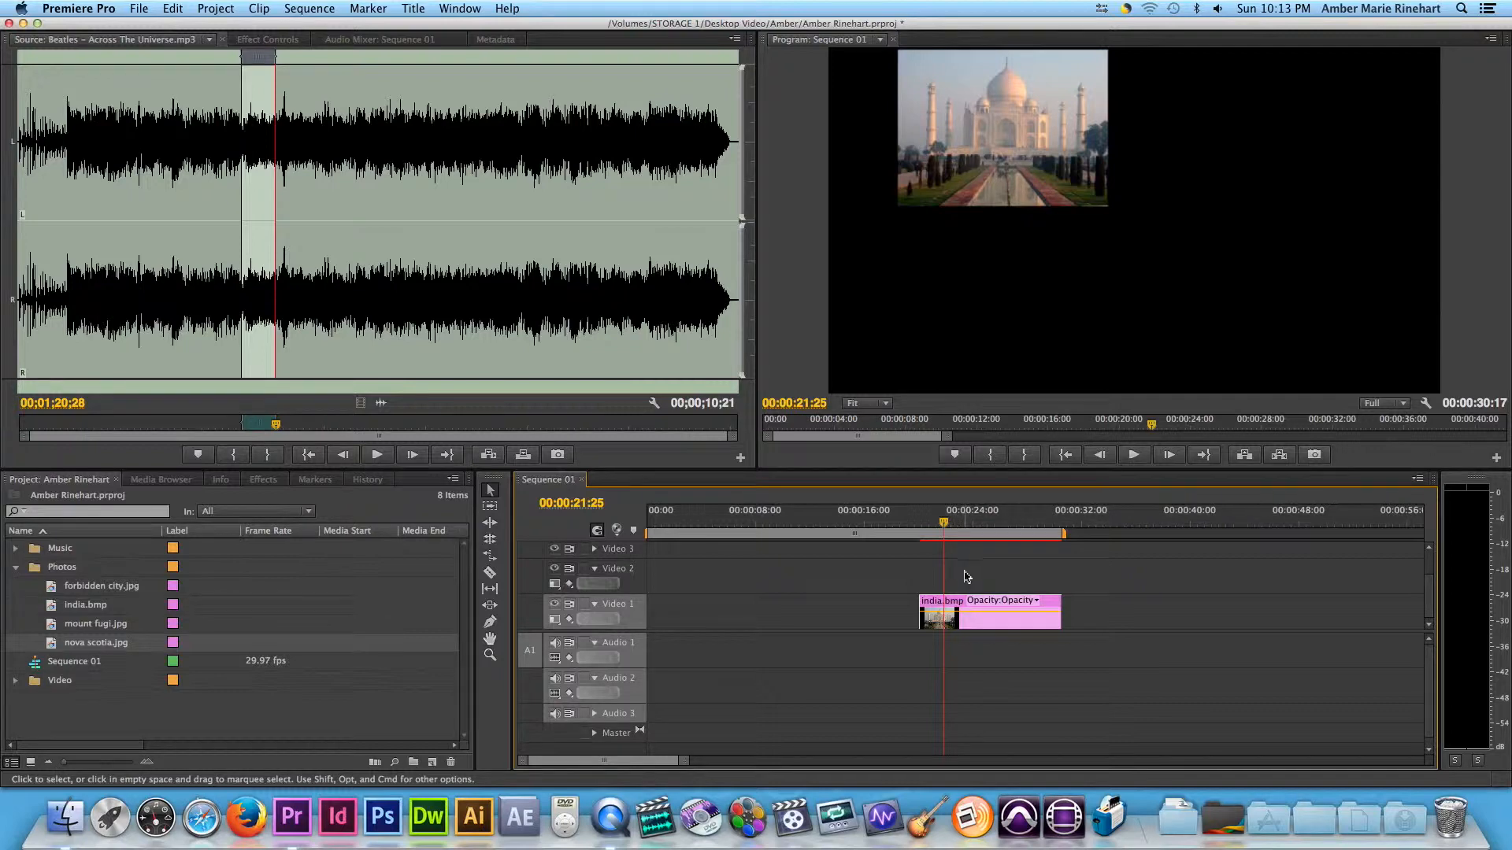
left_click(983, 622)
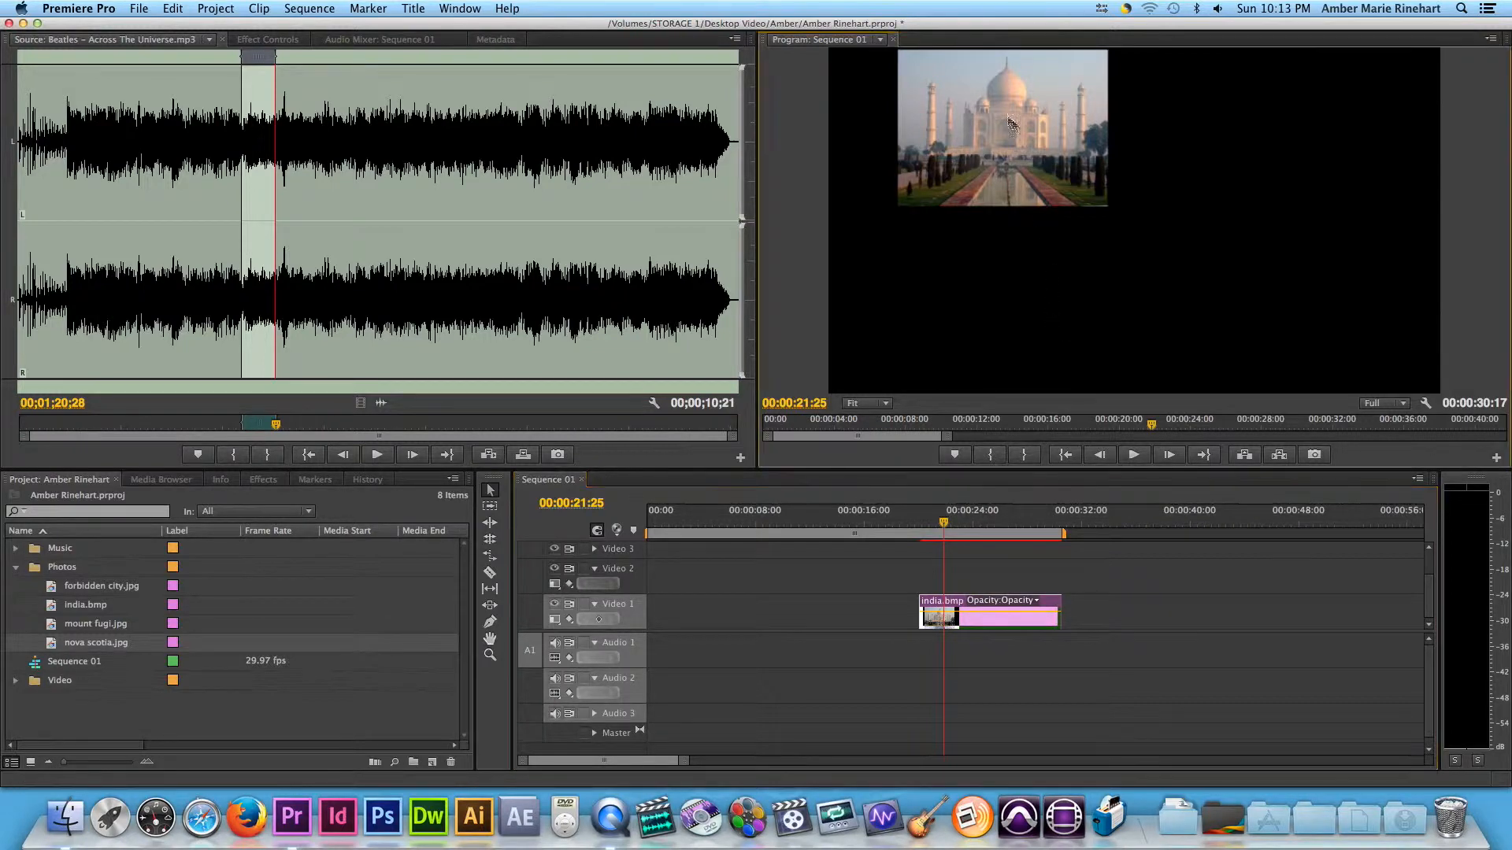
left_click_drag(1000, 106, 1078, 242)
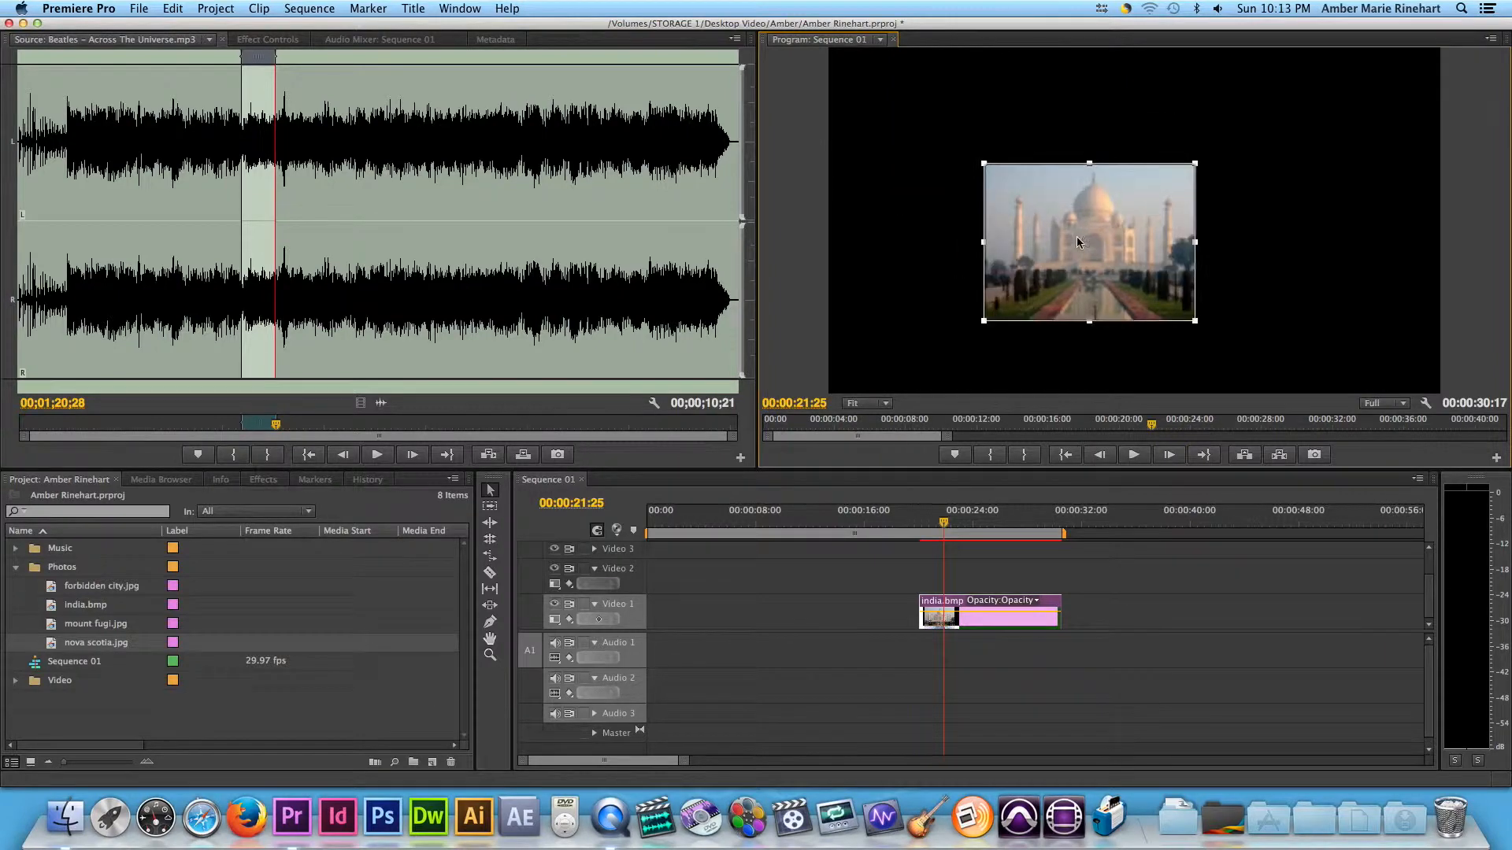
Enlarge the india image until it fills the frame's height and centre it in the frame
left_click_drag(996, 297, 789, 397)
left_click_drag(1093, 302, 1117, 306)
left_click(1101, 591)
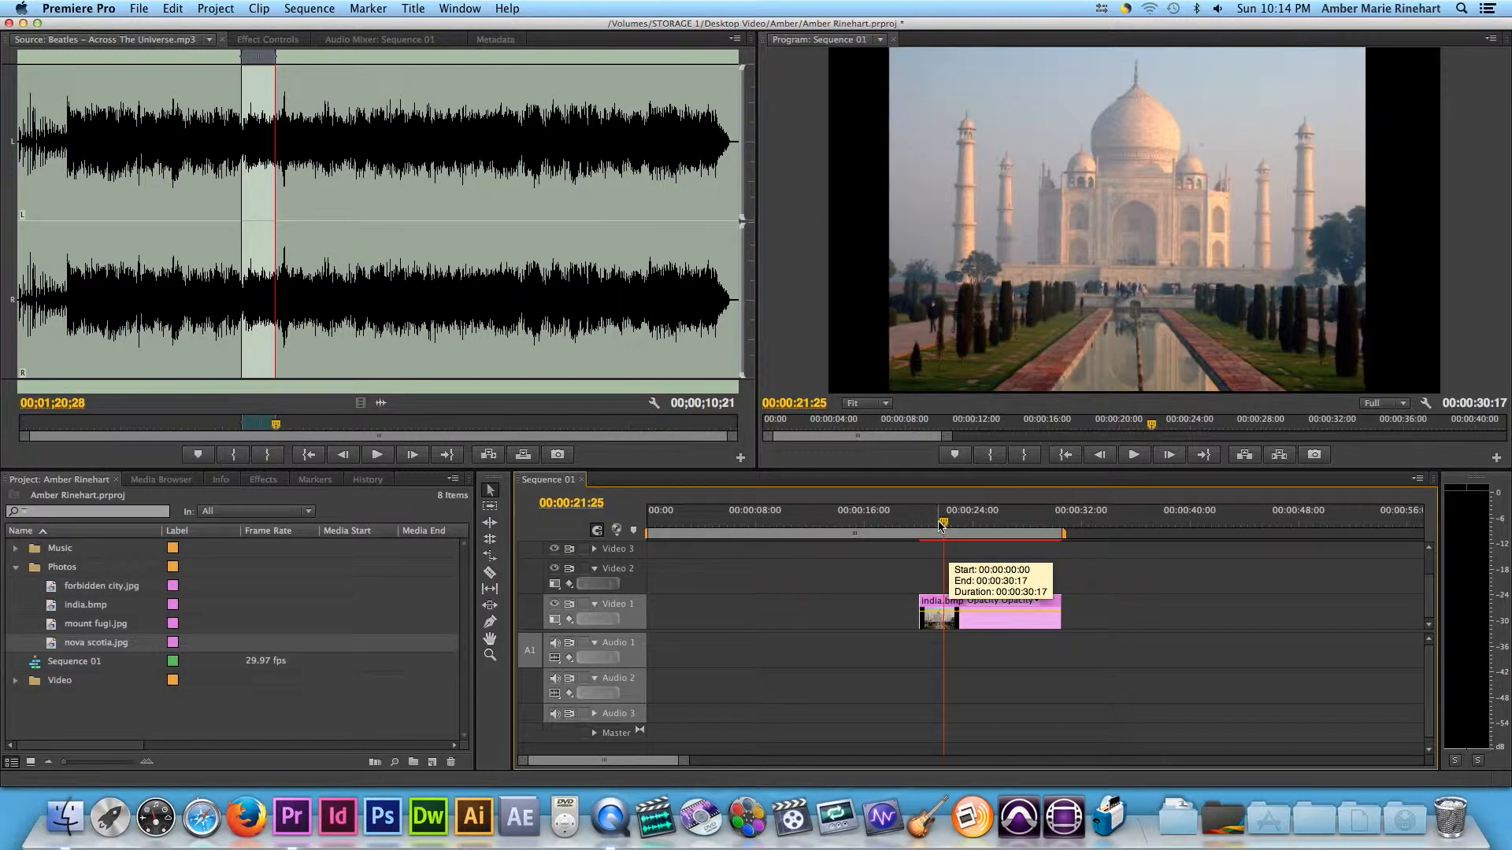
Play the sequence from near the start of the india clip to about 00:00:27:11 to preview the still image
left_click_drag(943, 525, 938, 526)
left_click(1135, 456)
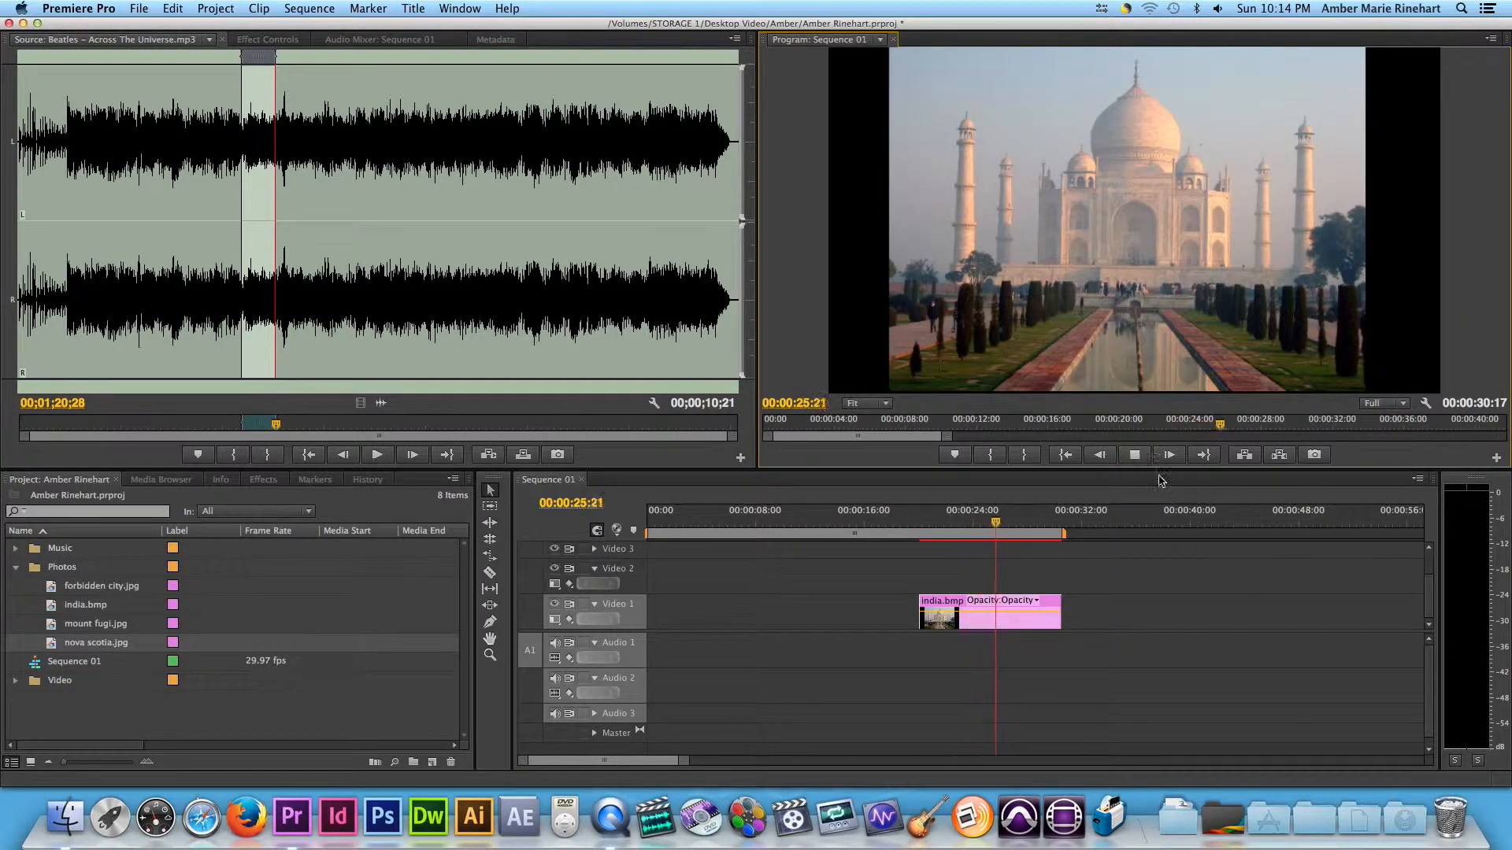
left_click(1136, 459)
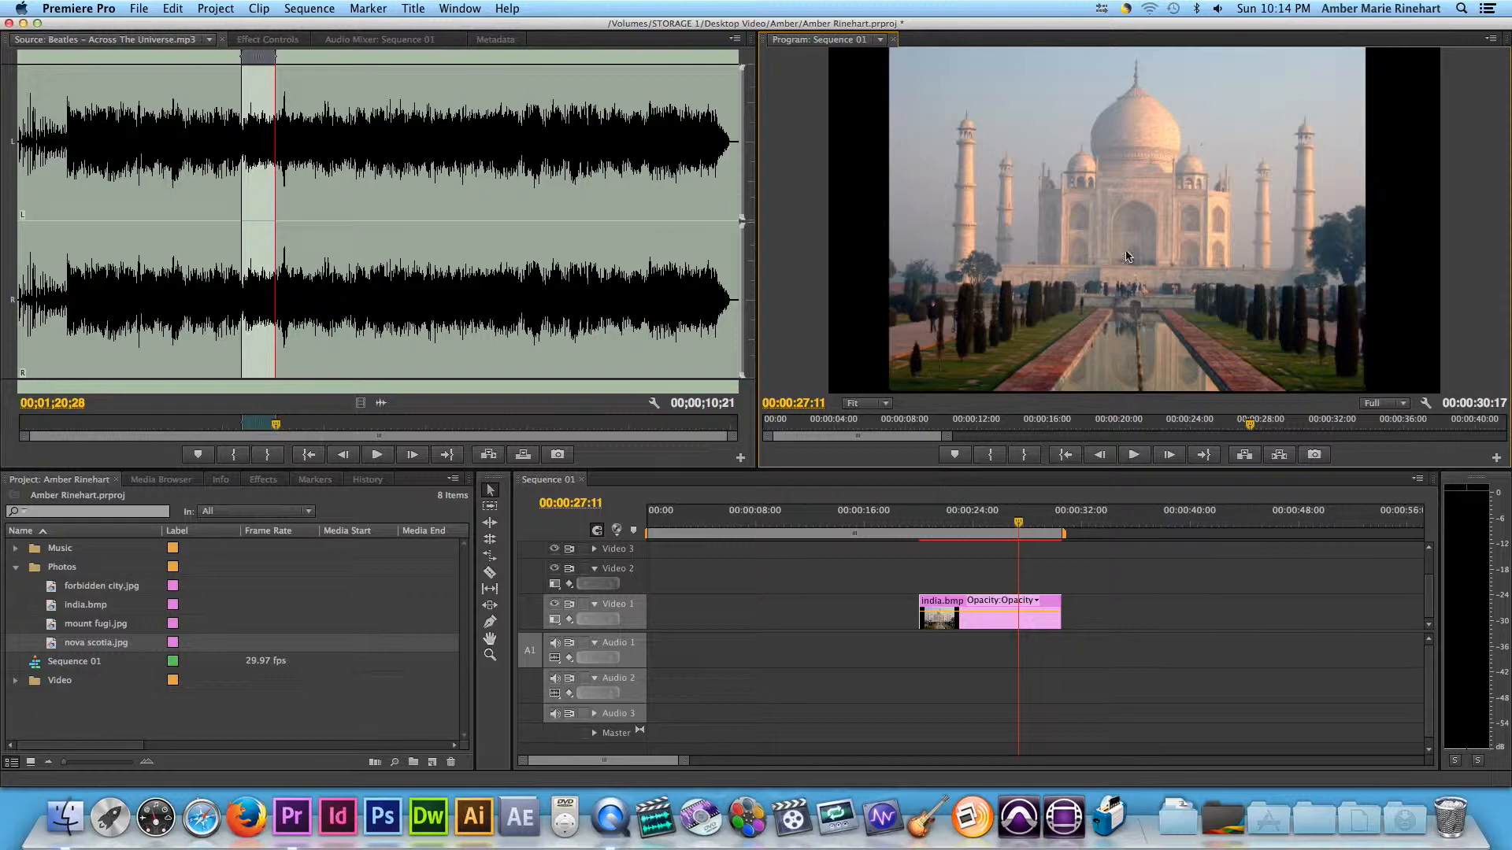
Extend the end of the india clip to about 00:00:39:05 and return the playhead to about 00:00:21:18
left_click_drag(1055, 602, 1158, 620)
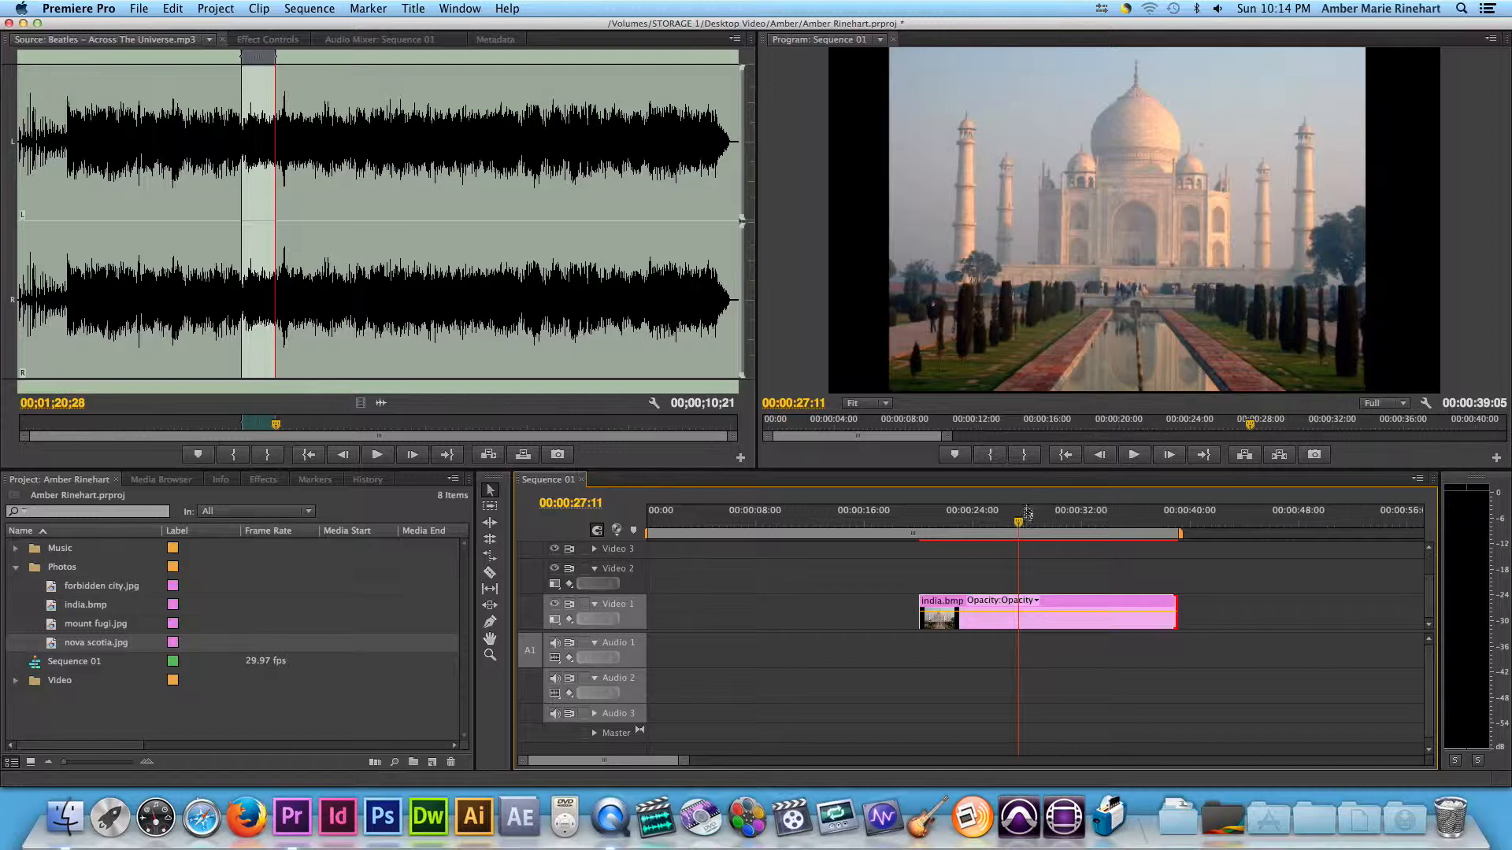
left_click_drag(1020, 523, 953, 528)
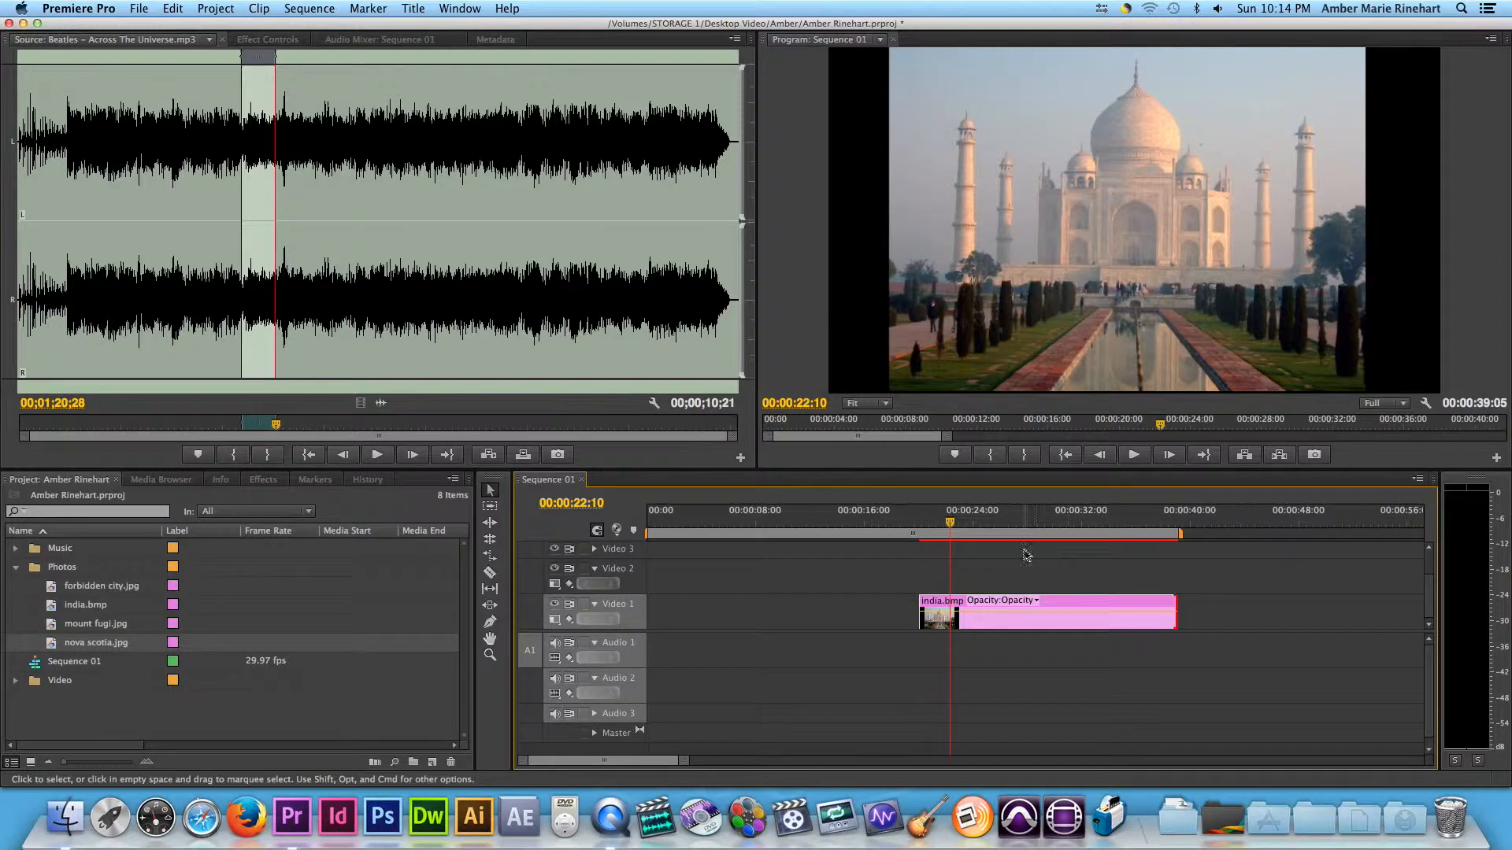
left_click_drag(949, 523, 940, 524)
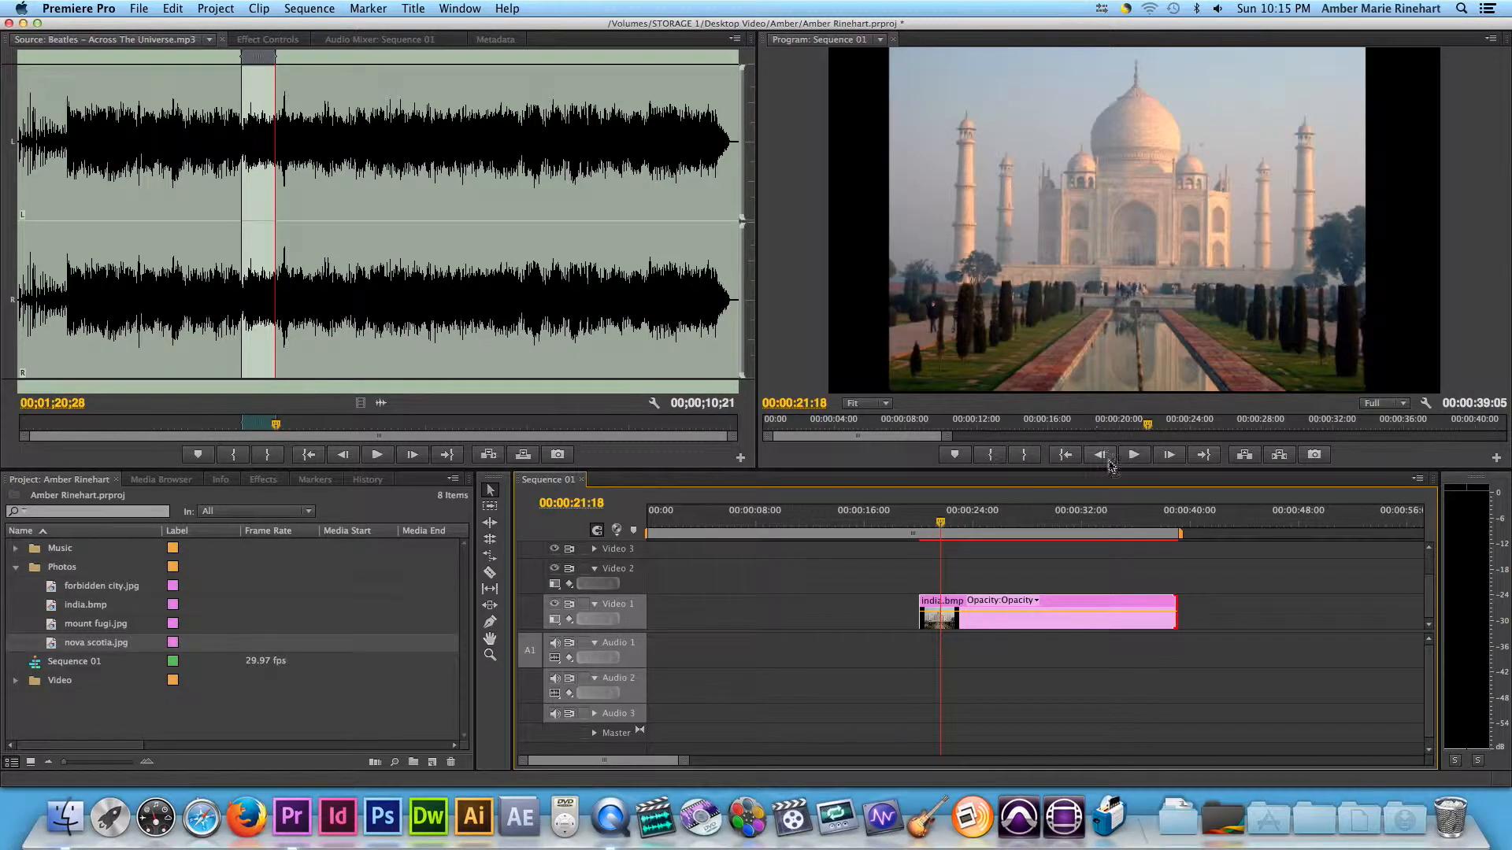
Nudge the india image slightly right and down in the frame to about position 323.3, 183.3, and deselect it
left_click(1110, 288)
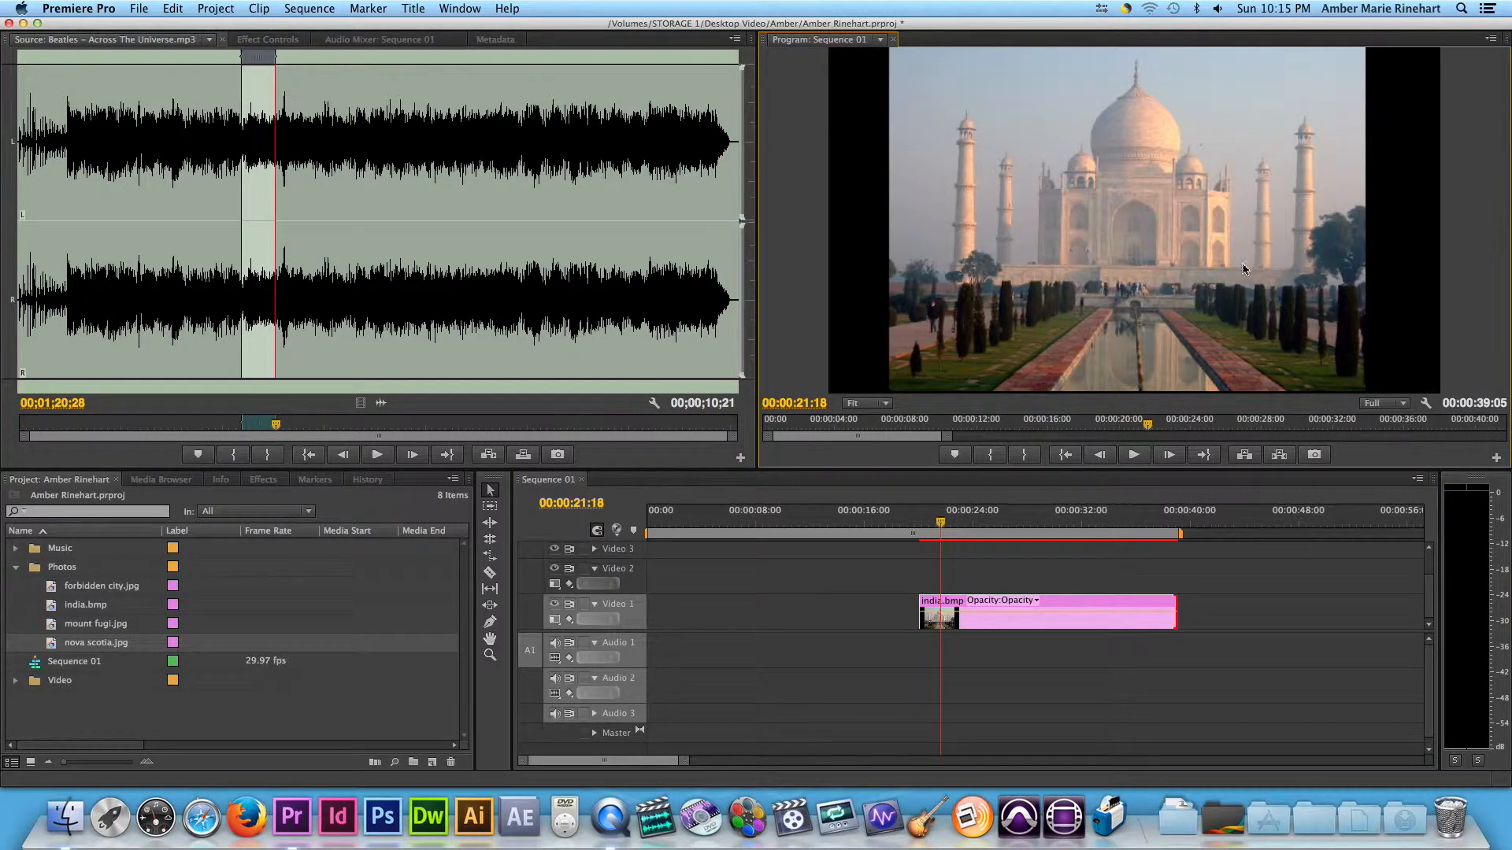
left_click(1096, 205)
left_click_drag(1131, 213, 1137, 210)
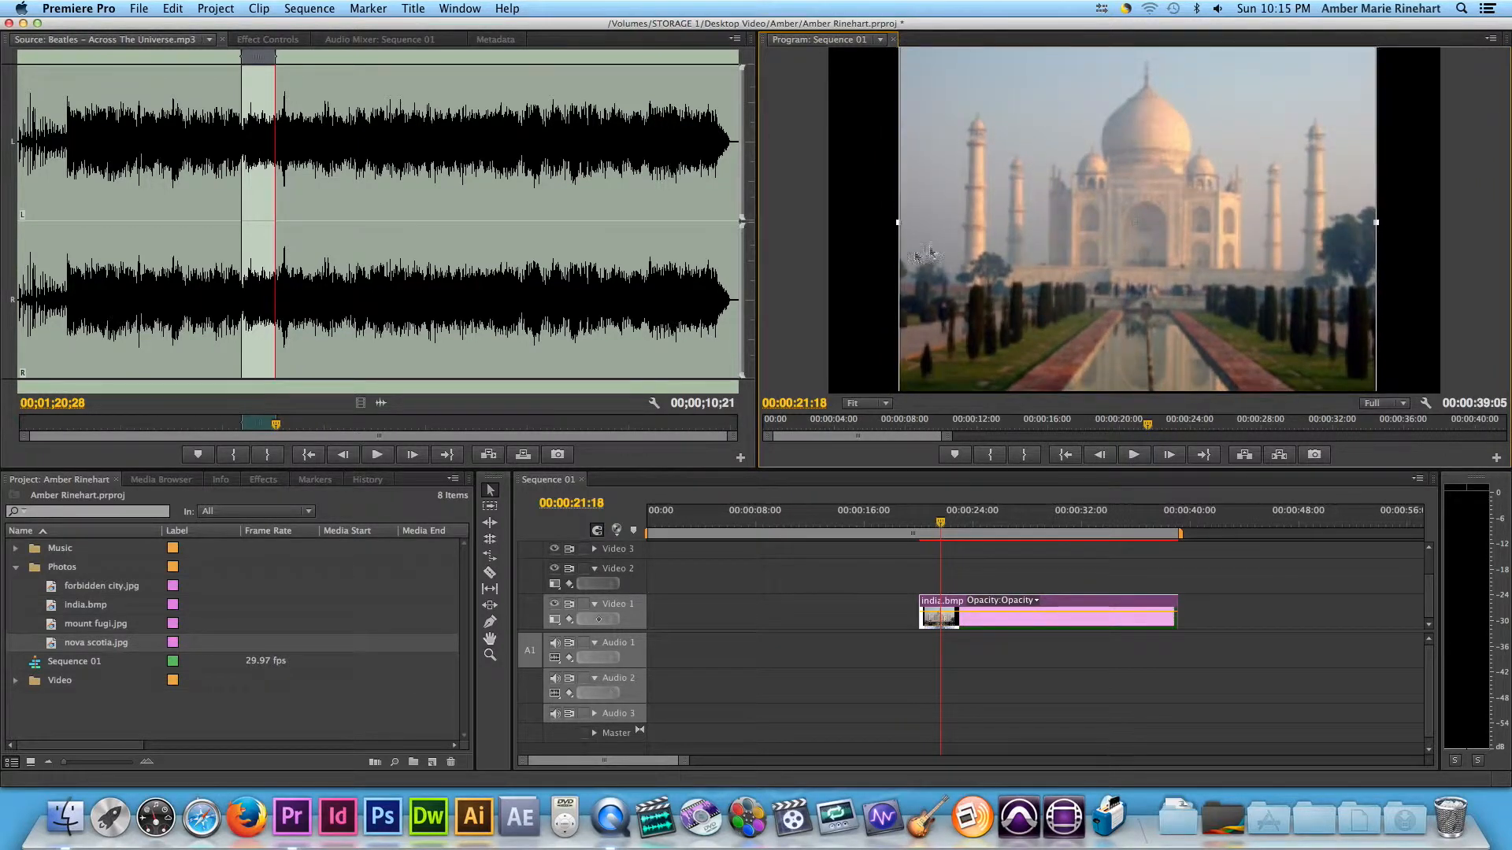
left_click(1412, 182)
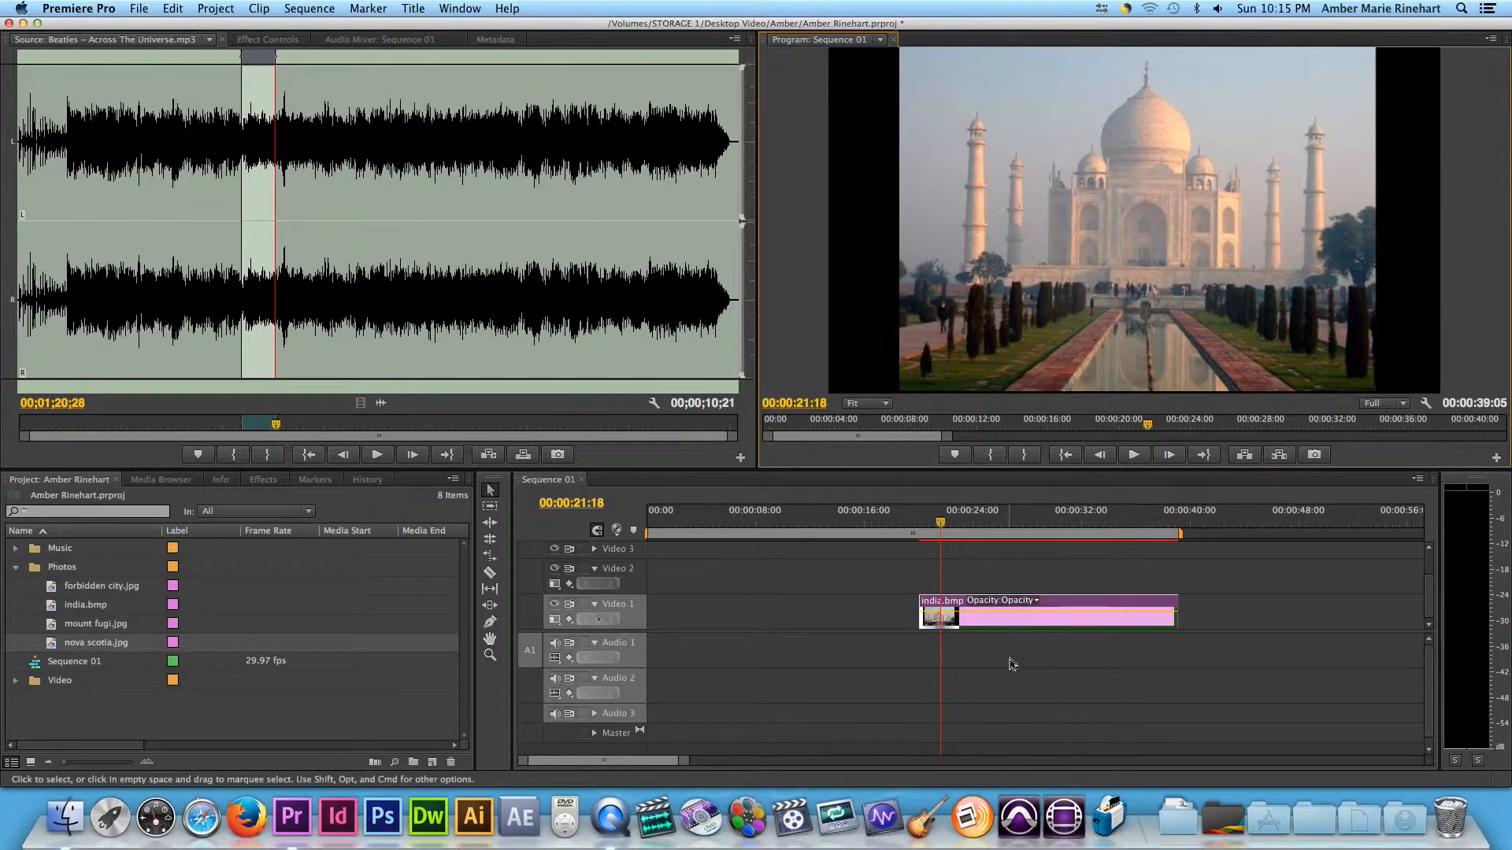
Show the effect settings of the india clip and expand its Motion properties
double_click(1022, 624)
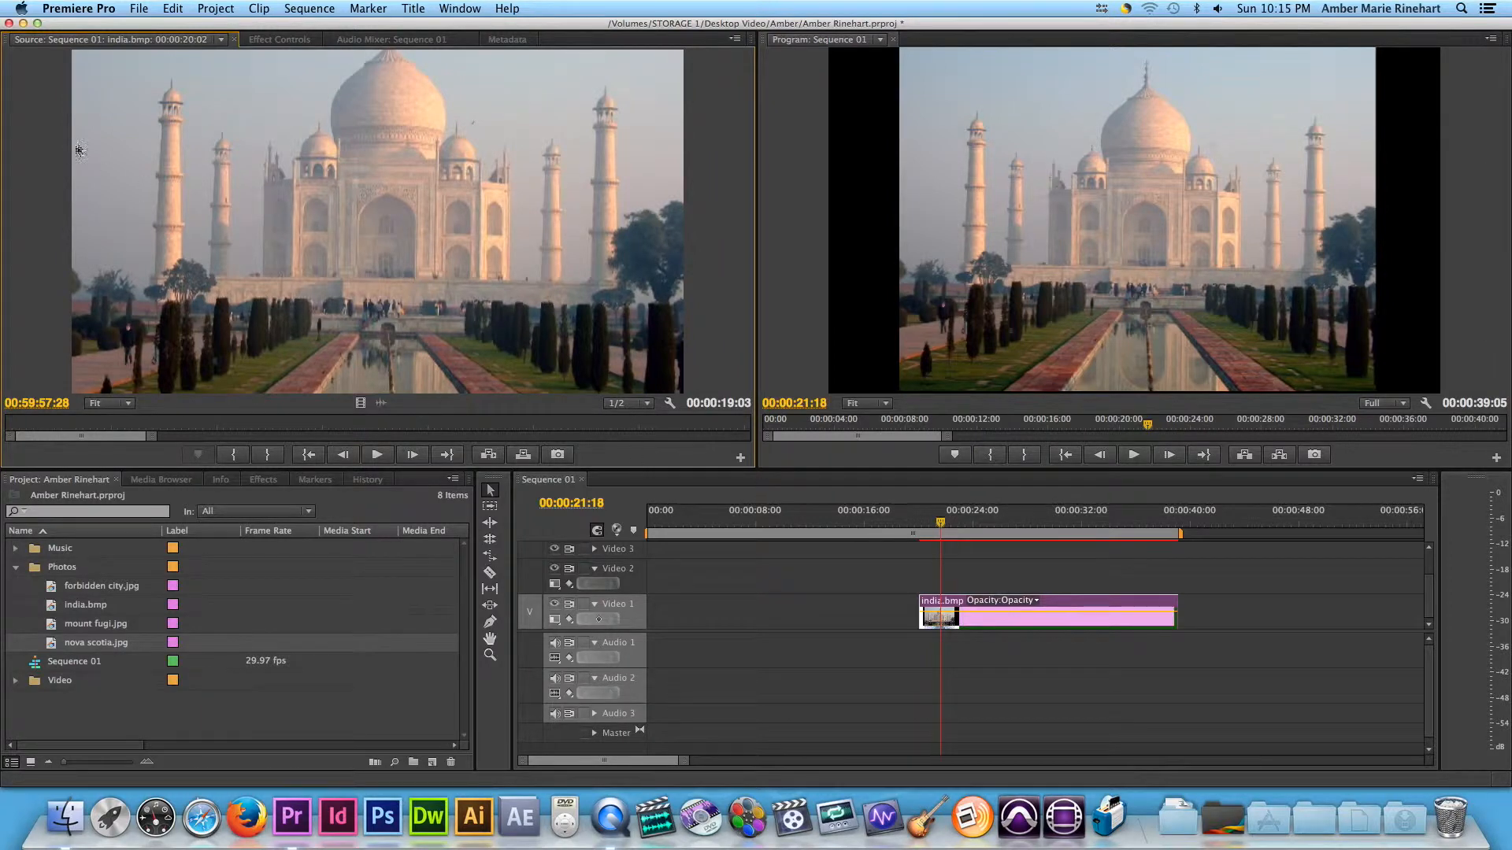
left_click(277, 40)
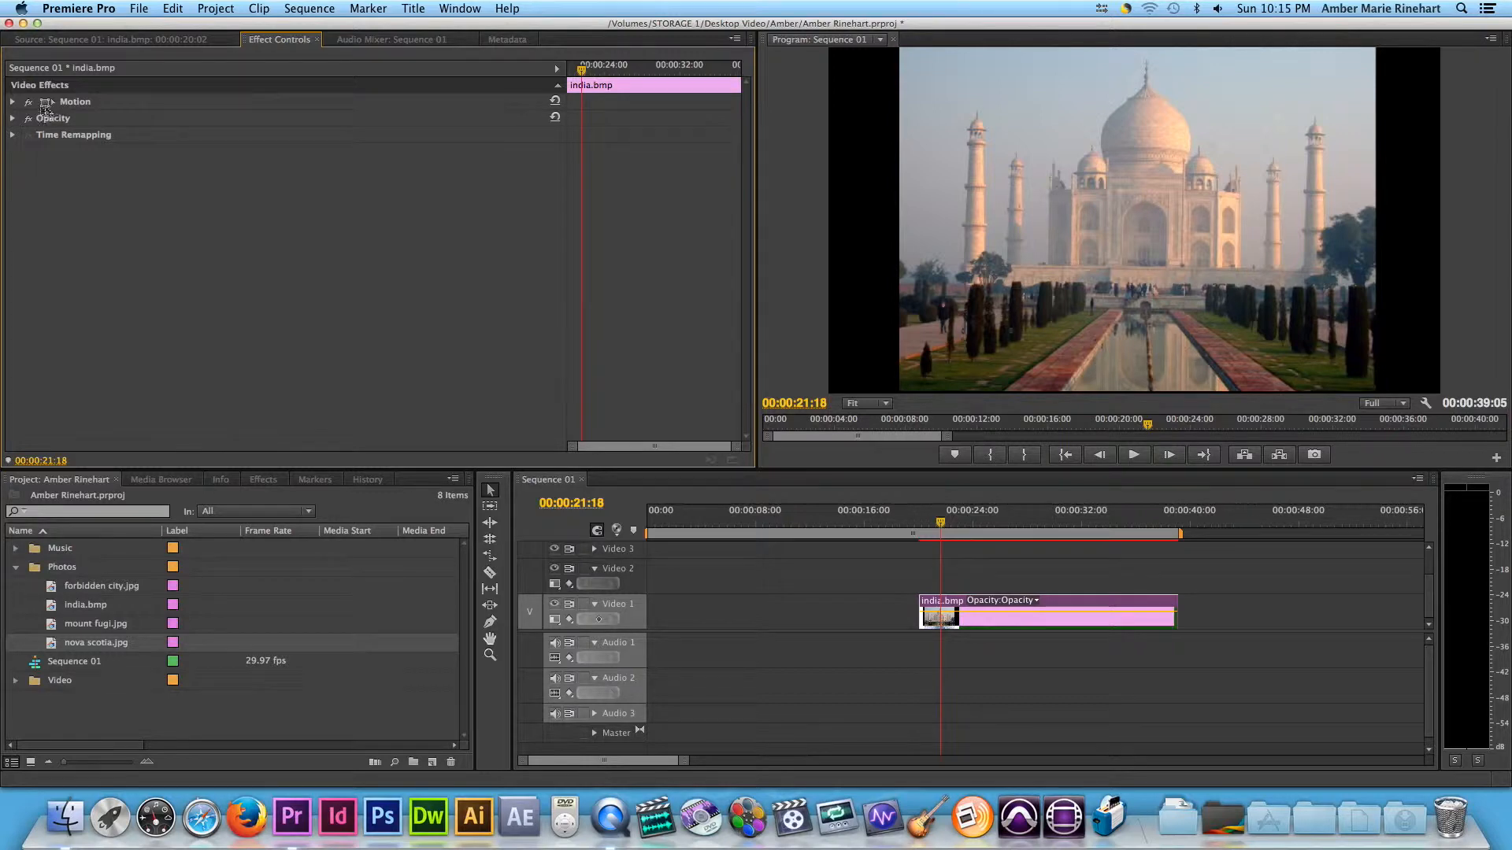
left_click(13, 102)
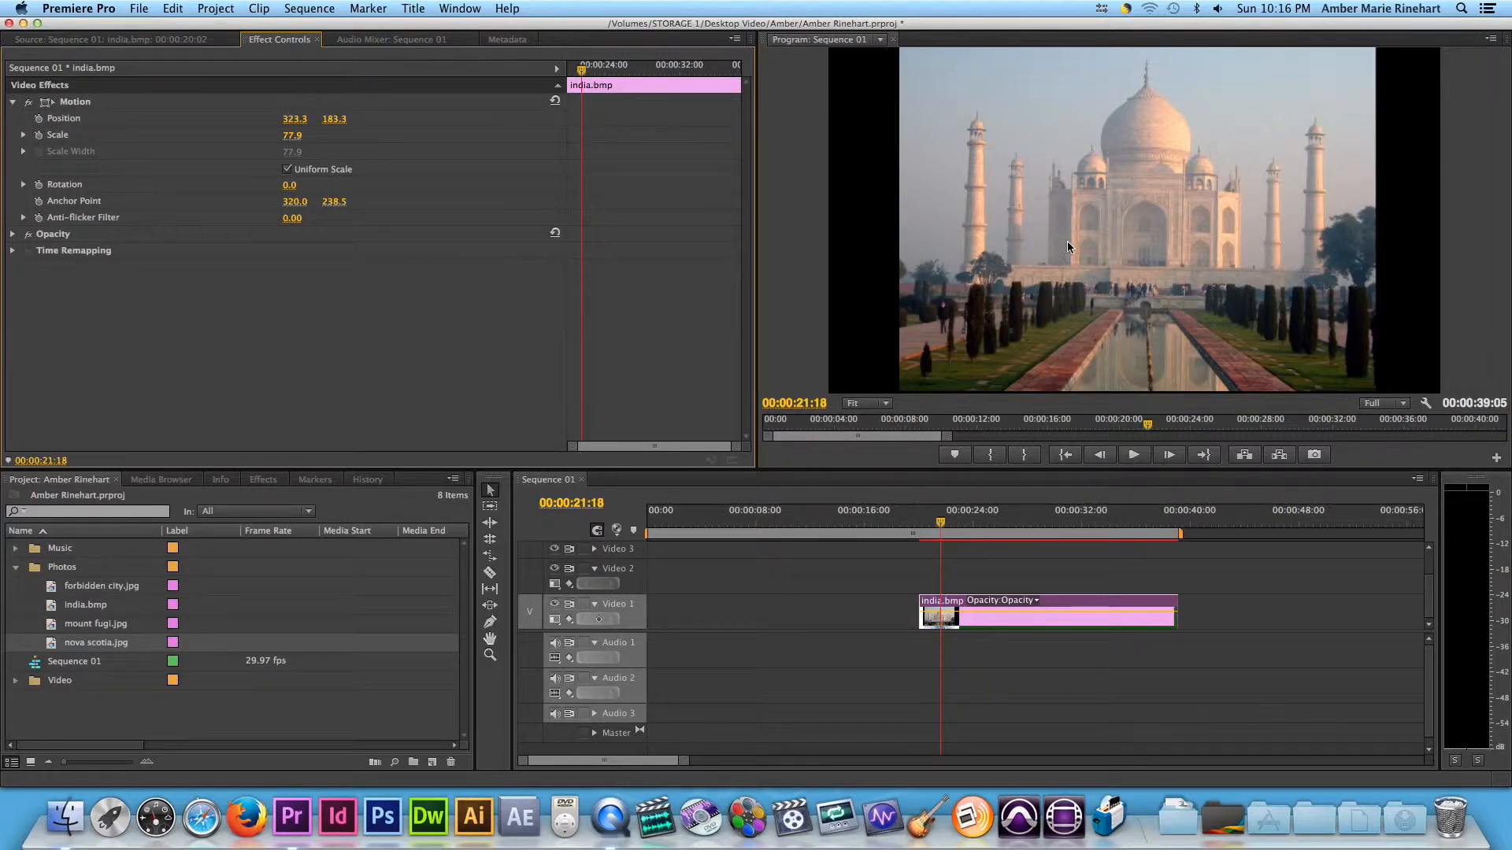
Turn on keyframe animation for the india clip's Position and Scale with the playhead at 00:00:21:17
mouse_move(938, 521)
left_mouse_down()
mouse_move(984, 541)
mouse_move(951, 537)
left_mouse_up()
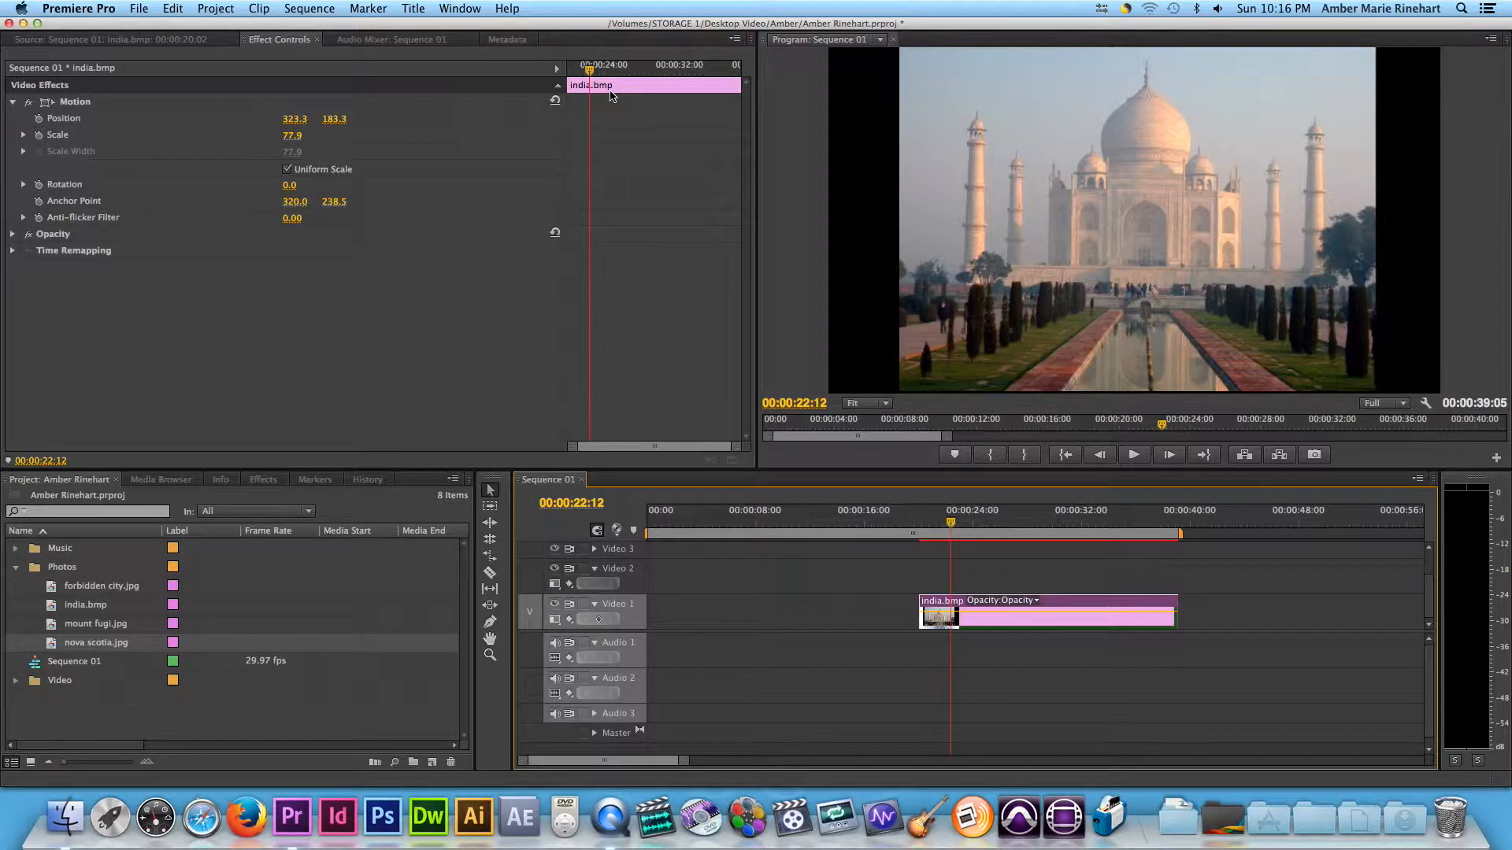
mouse_move(592, 73)
left_mouse_down()
mouse_move(636, 70)
mouse_move(592, 73)
left_mouse_up()
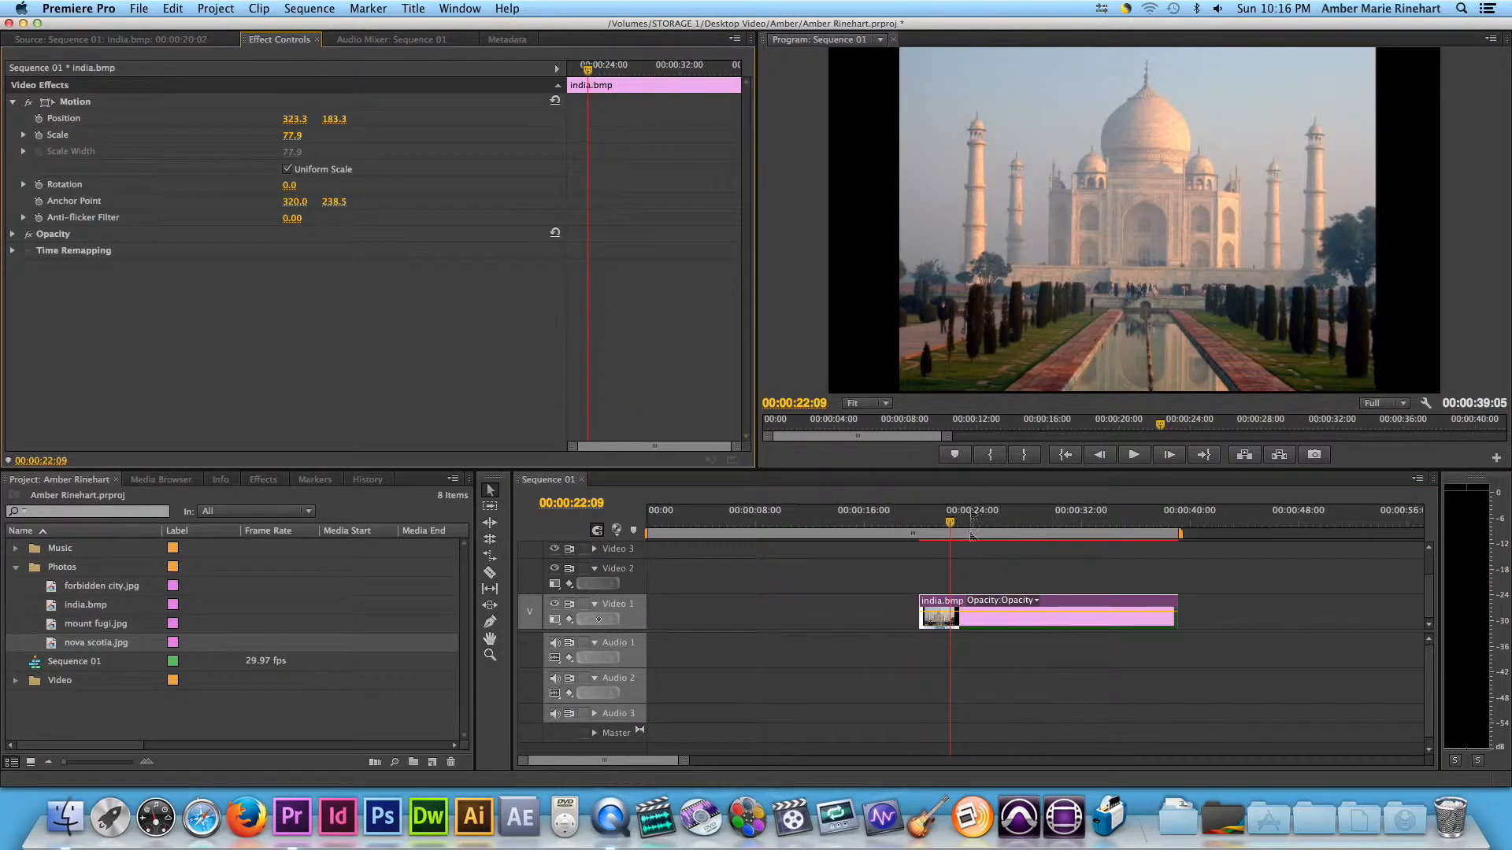
left_click(945, 524)
left_click_drag(945, 526, 938, 525)
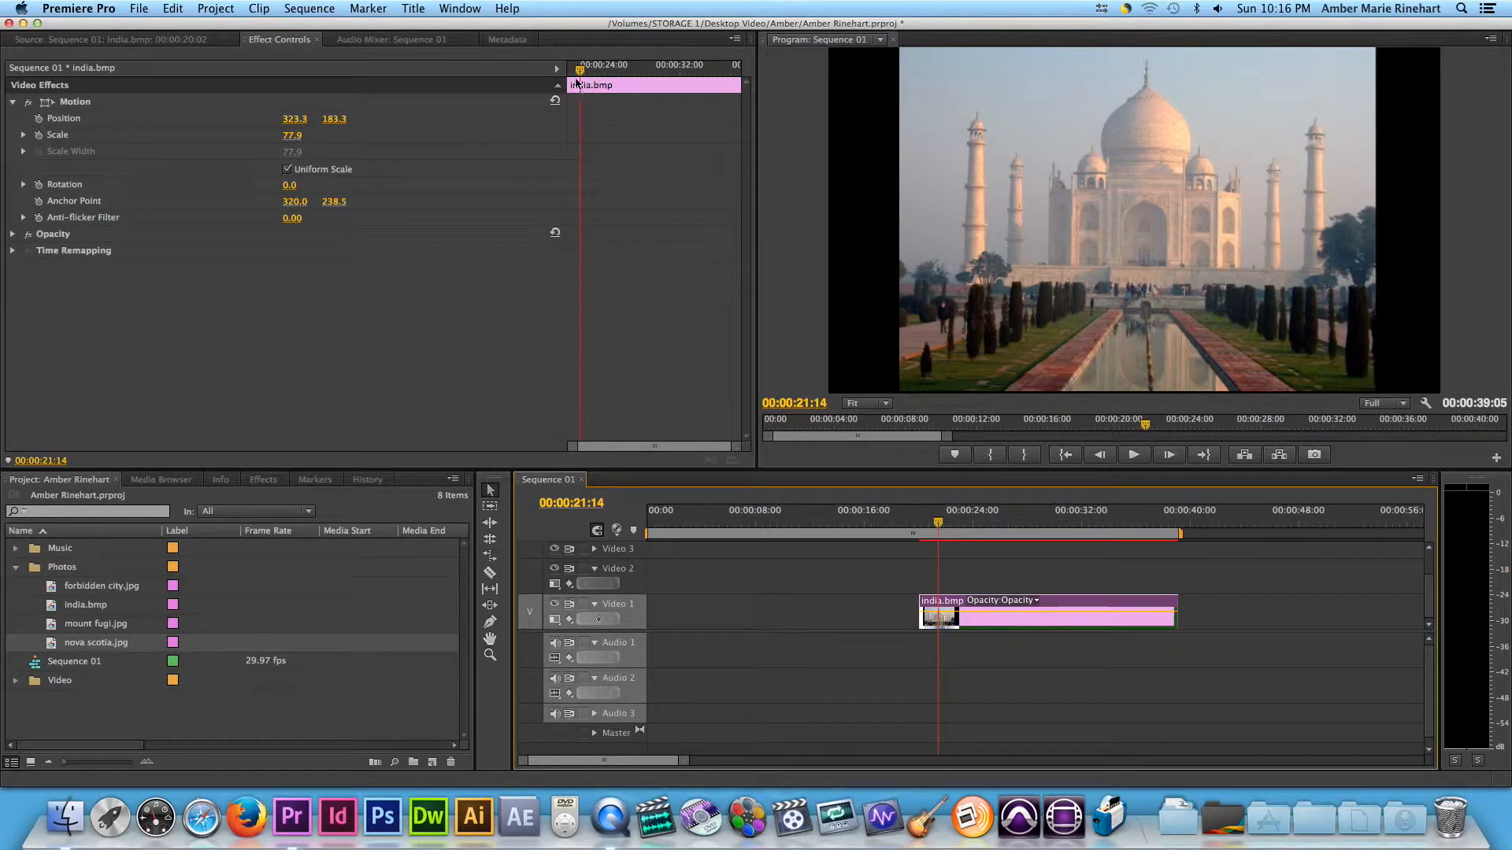
mouse_move(578, 76)
left_mouse_down()
mouse_move(594, 75)
mouse_move(579, 73)
left_mouse_up()
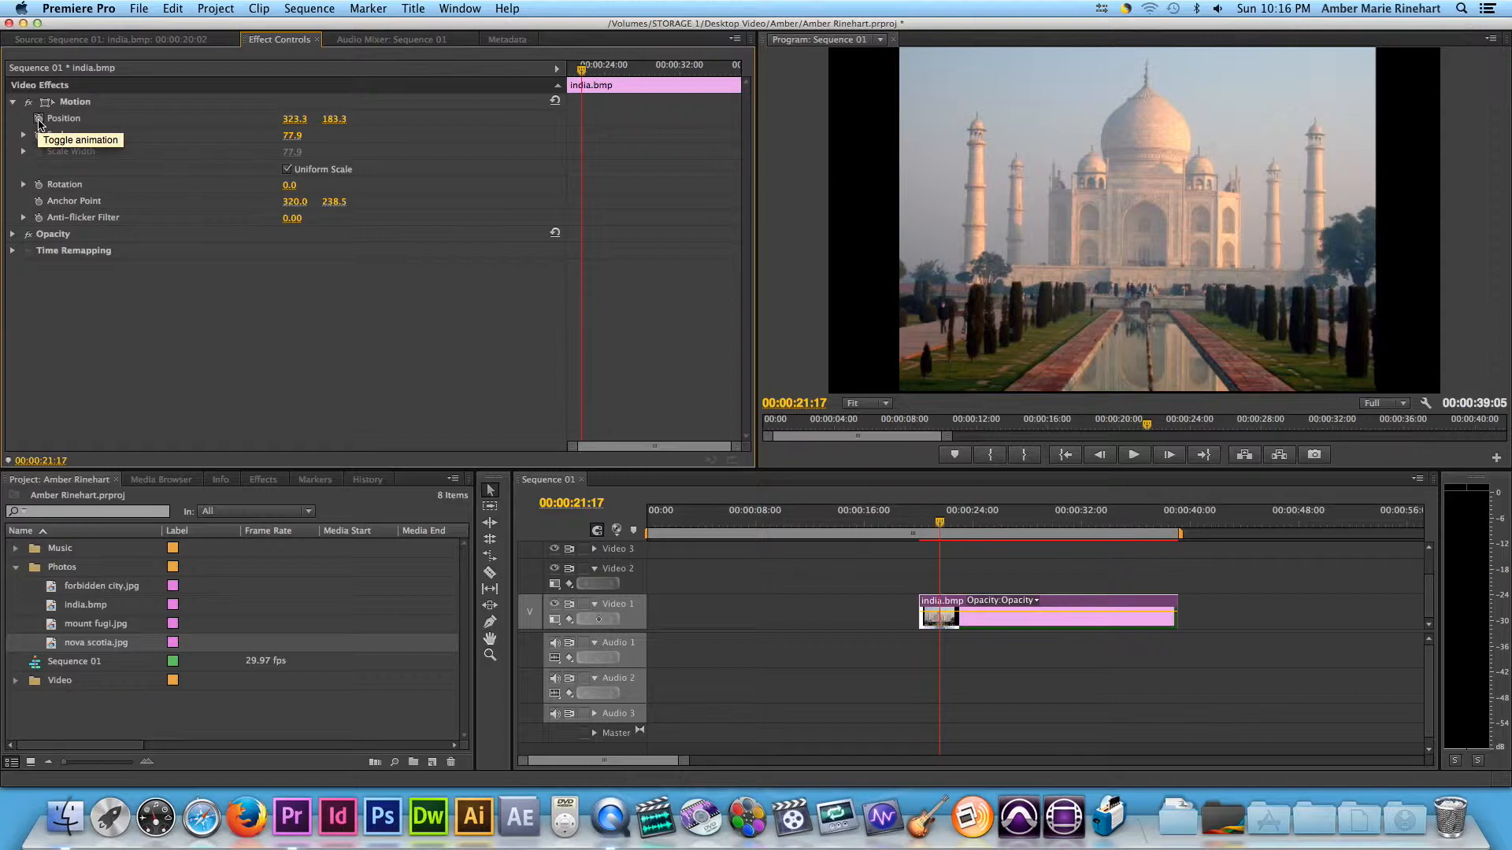
left_click(39, 120)
left_click(38, 136)
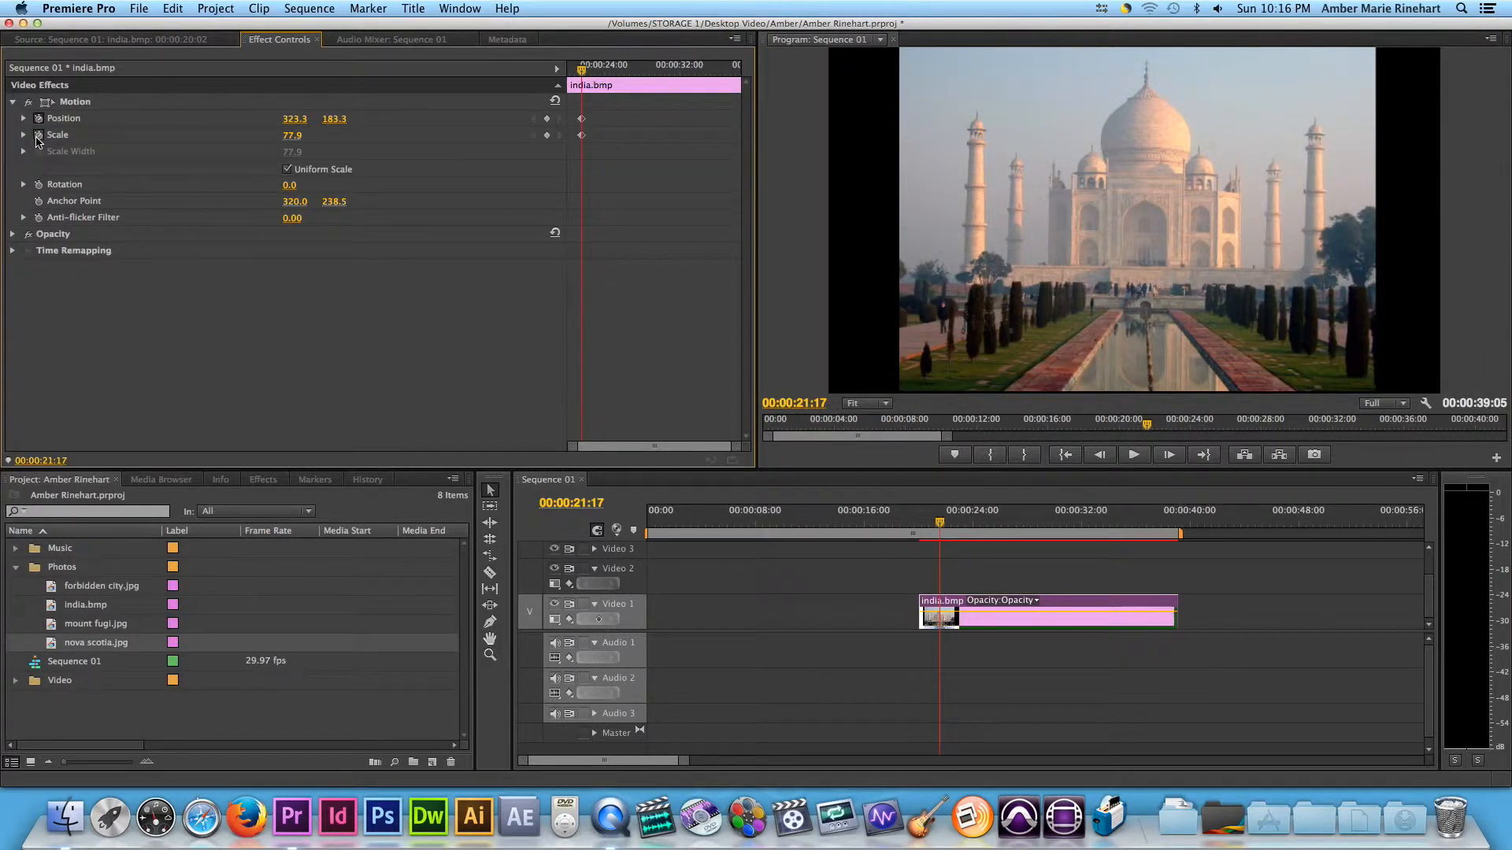
At 00:00:29:15, enlarge the india image to a scale of about 92.7 and place it at about position 320.8, 184.1
left_click_drag(592, 77, 667, 87)
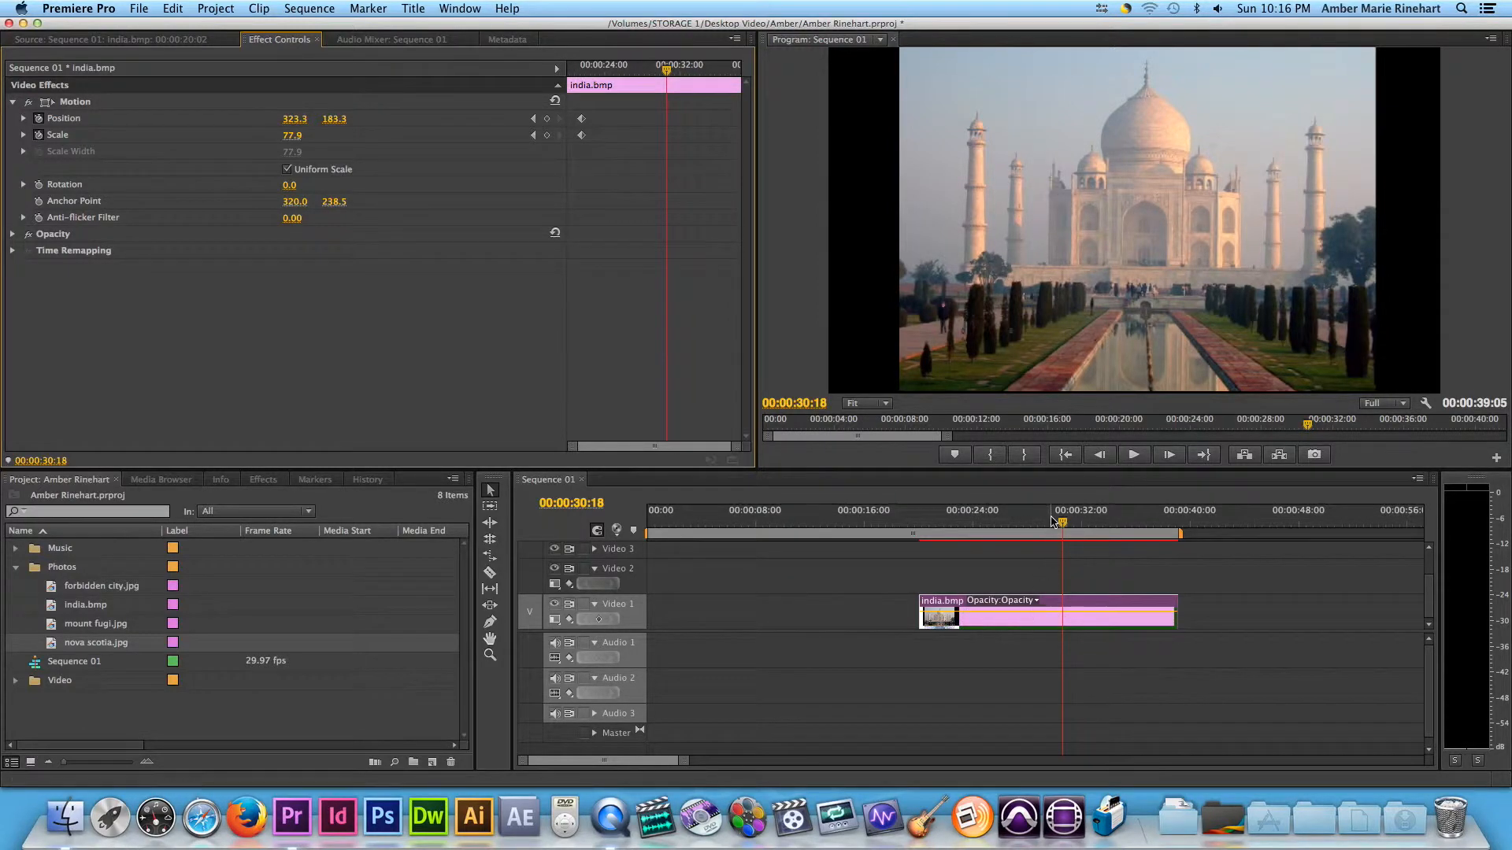
left_click_drag(1063, 529, 1048, 559)
left_click(1010, 311)
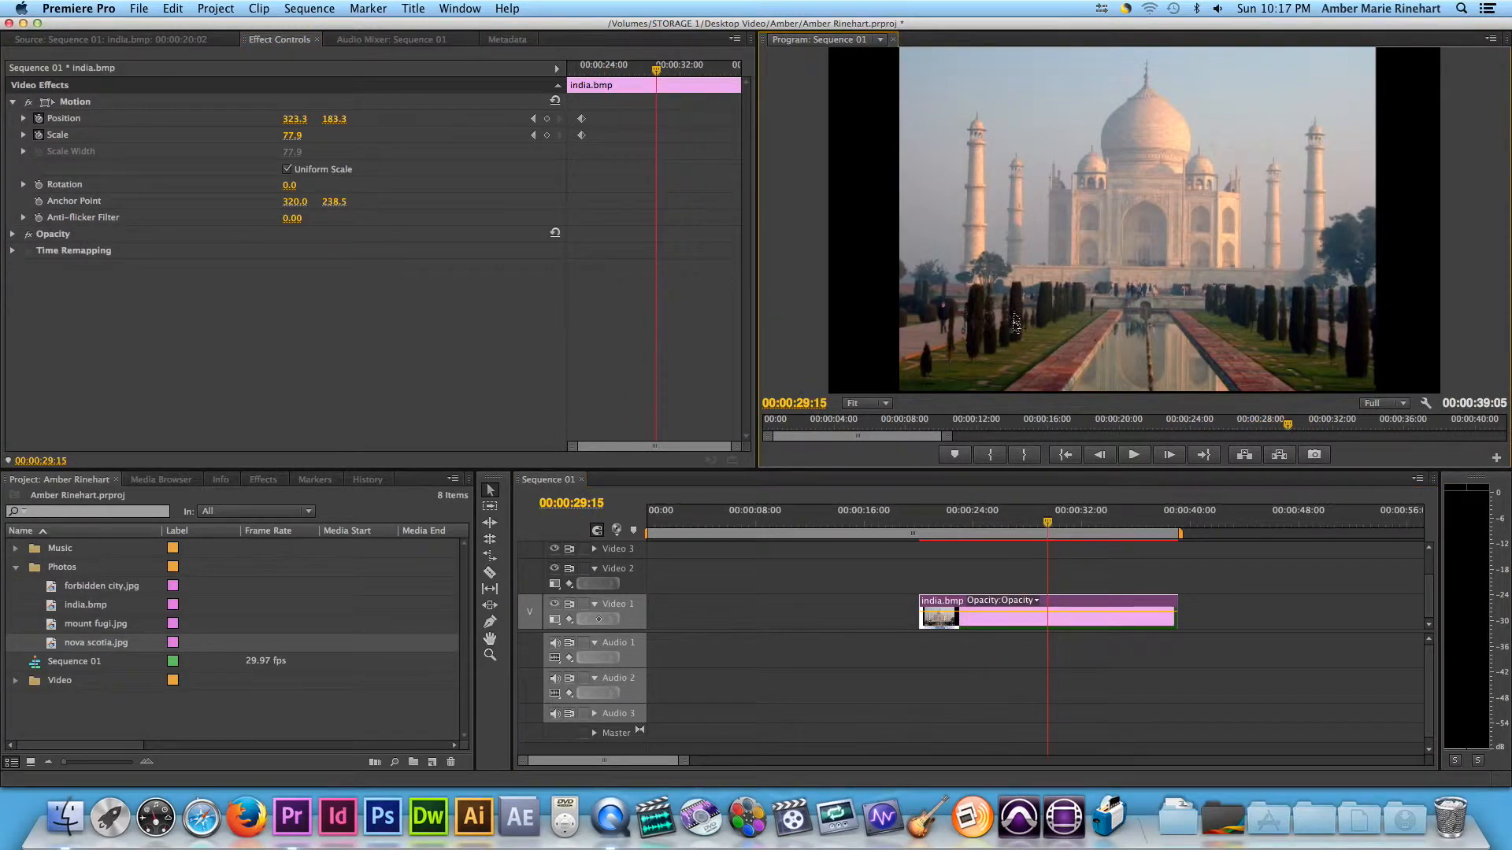
left_click(990, 316)
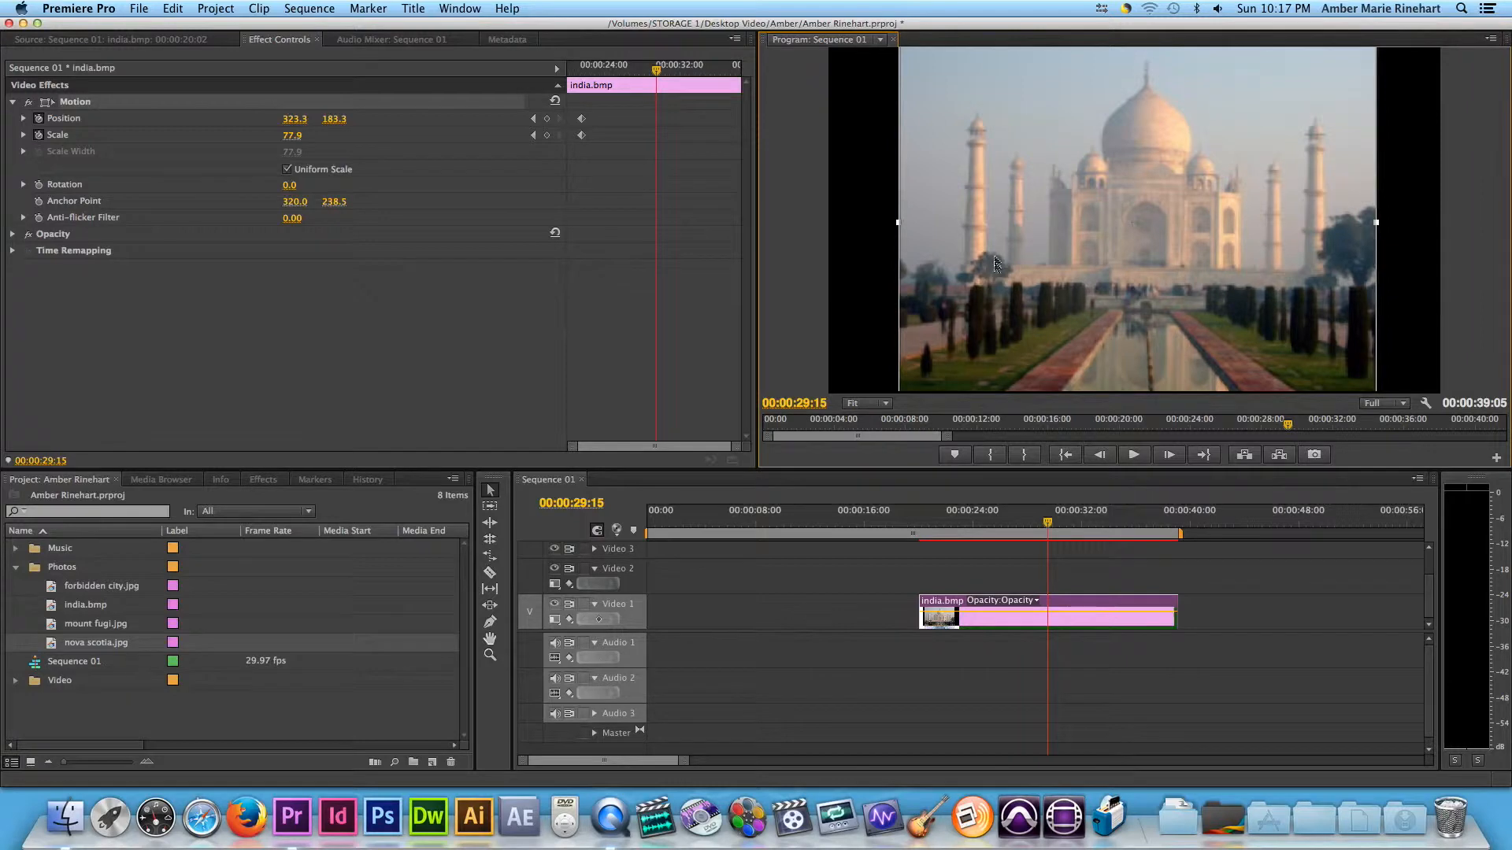
left_click_drag(988, 330, 1003, 279)
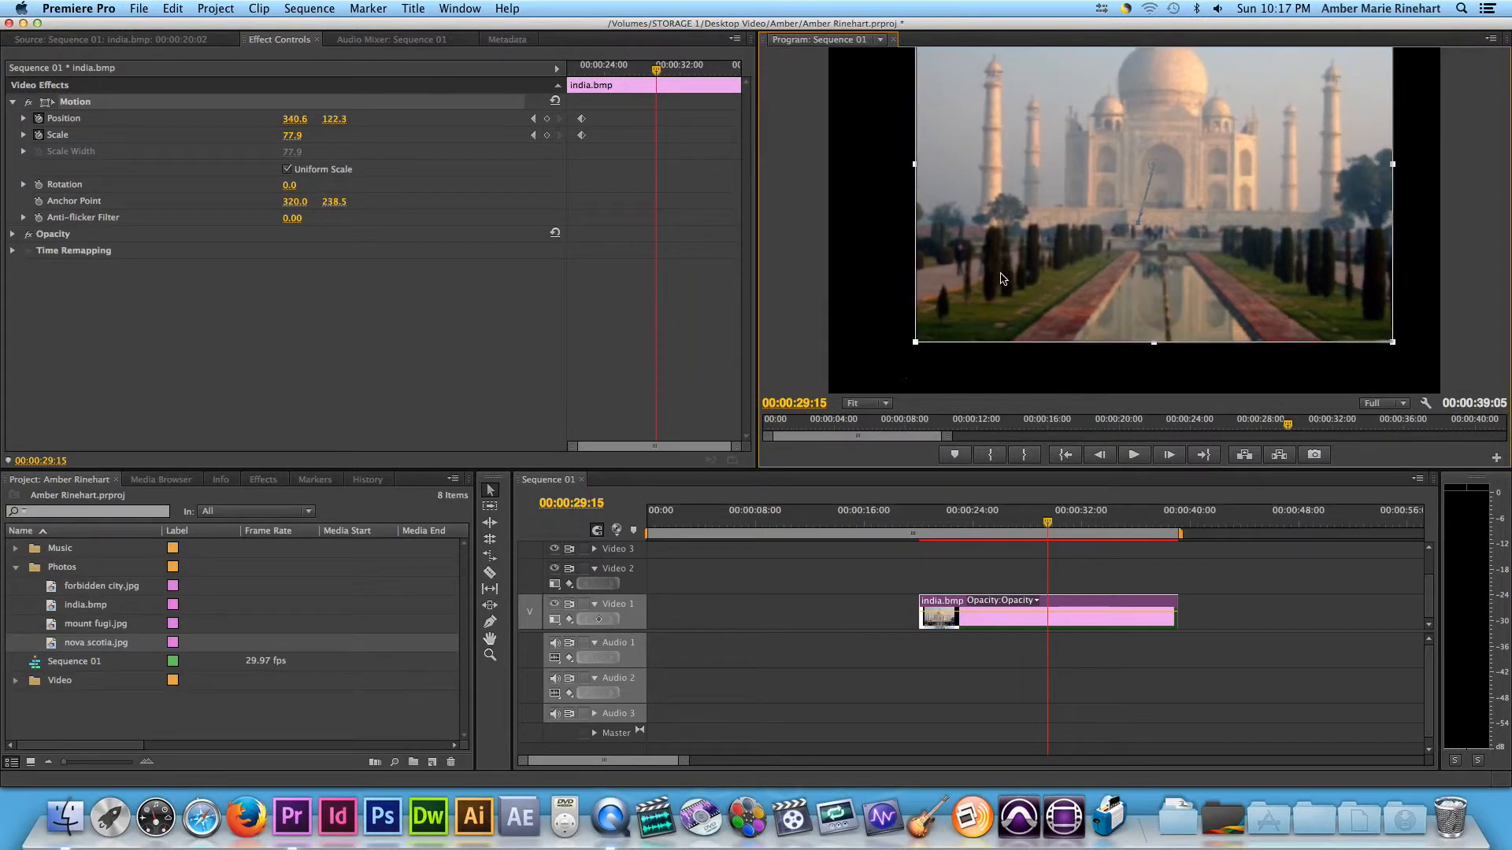
left_click_drag(915, 343, 864, 379)
left_click_drag(960, 246, 947, 289)
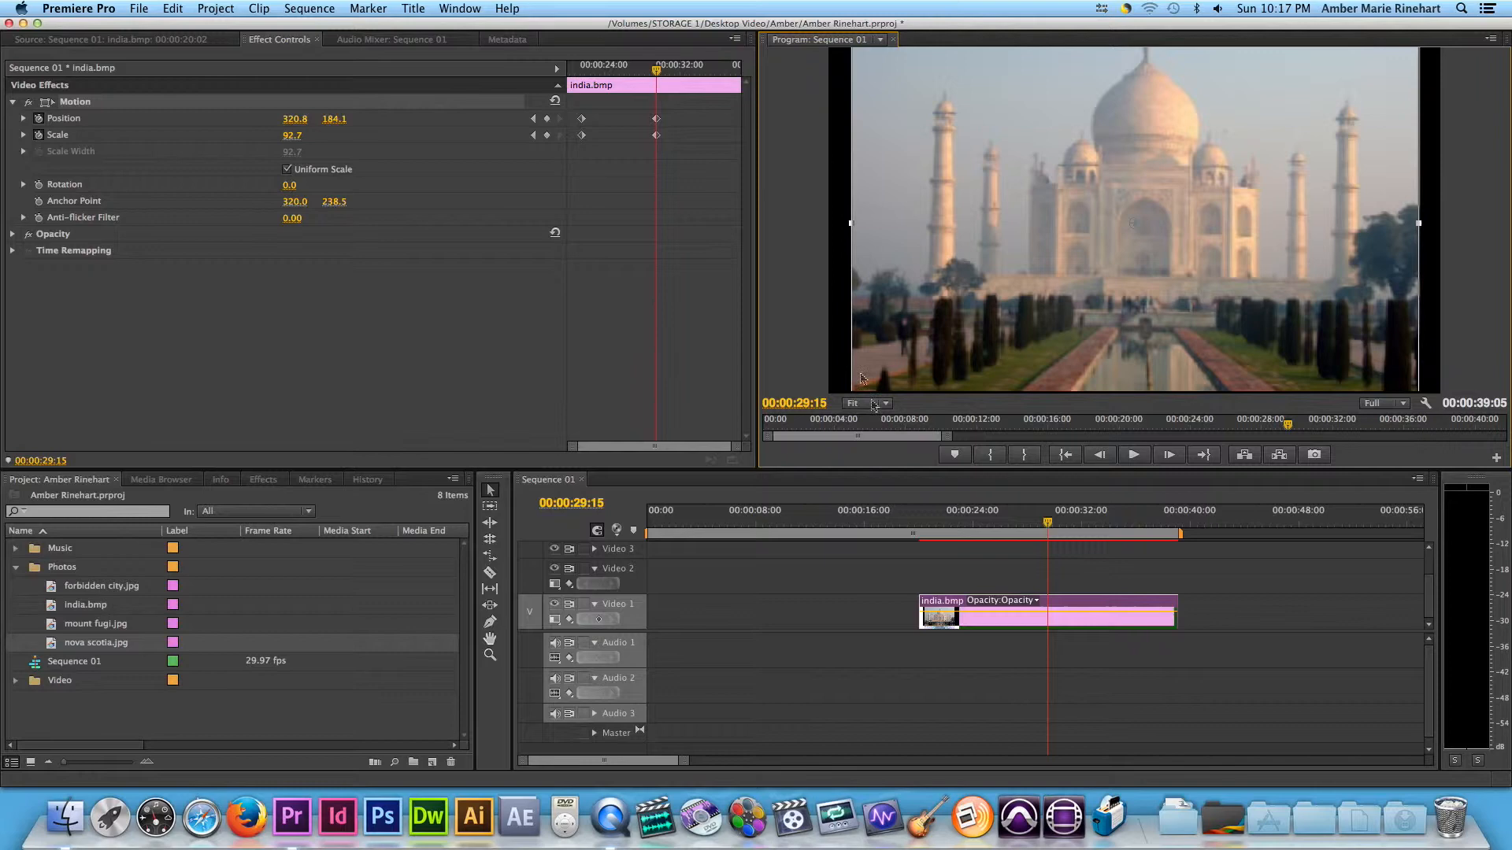
Play the animated india clip from its start to about 00:00:32:03 to check the zoom
left_click(925, 517)
key("space")
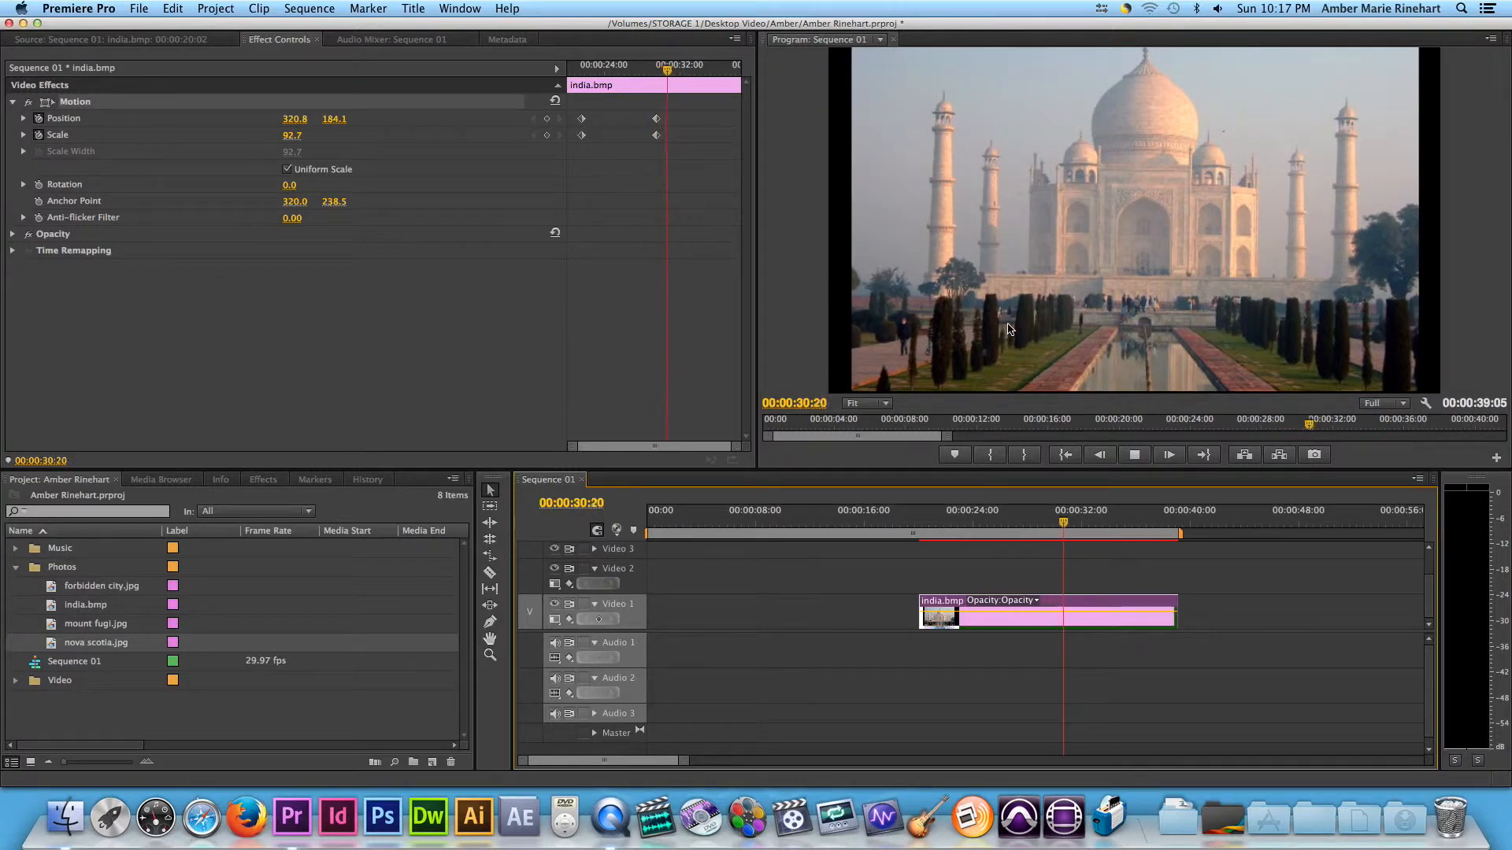
key("space")
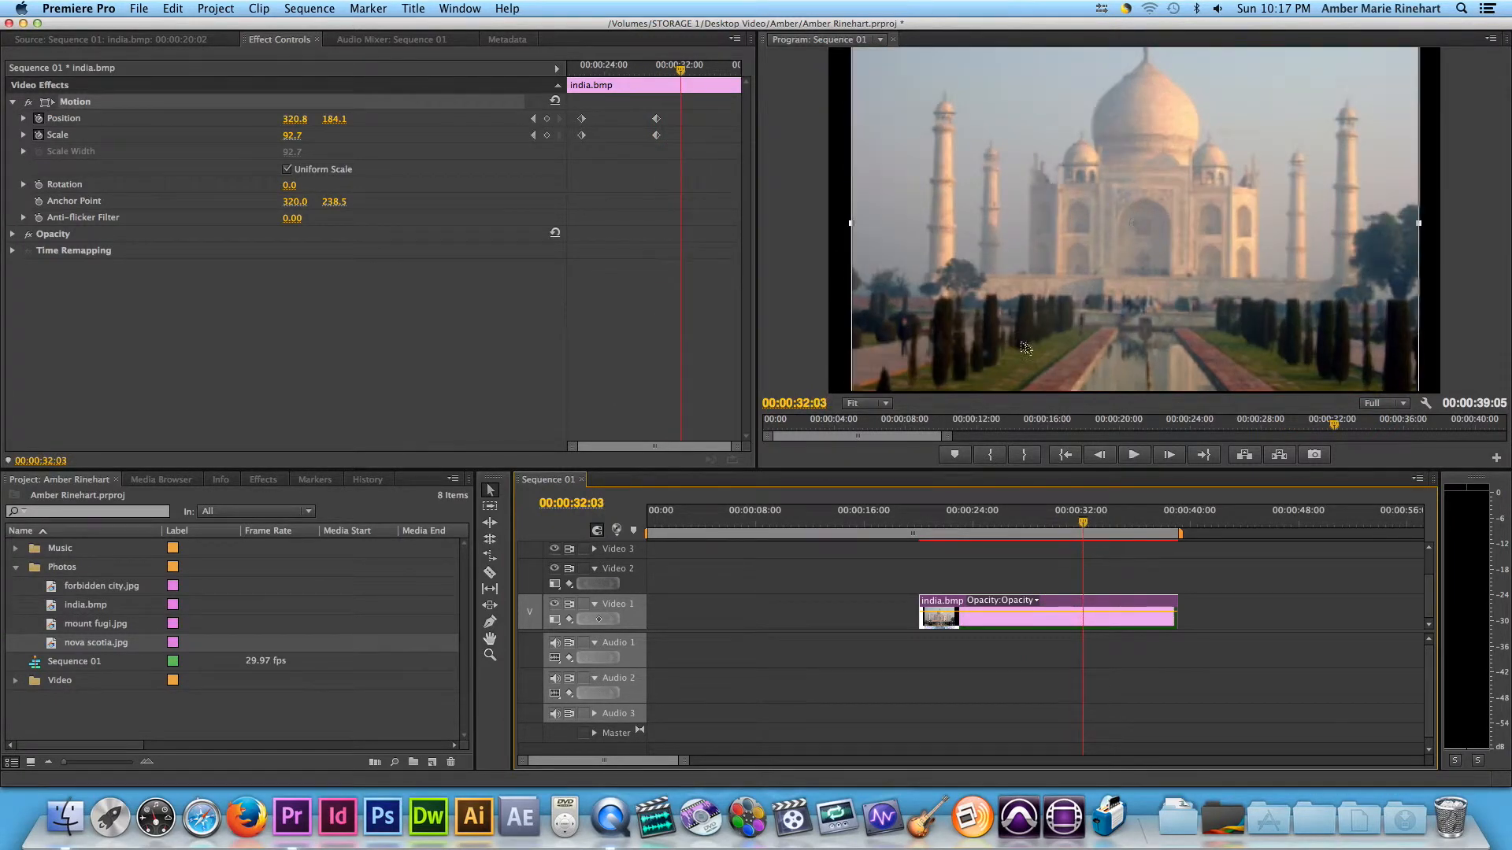
Keyframe the india image to horizontal position 301.1 at 00:00:32:03, and to scale 101.7 and horizontal position 310.1 at 00:00:32:06
left_click_drag(945, 205, 965, 126)
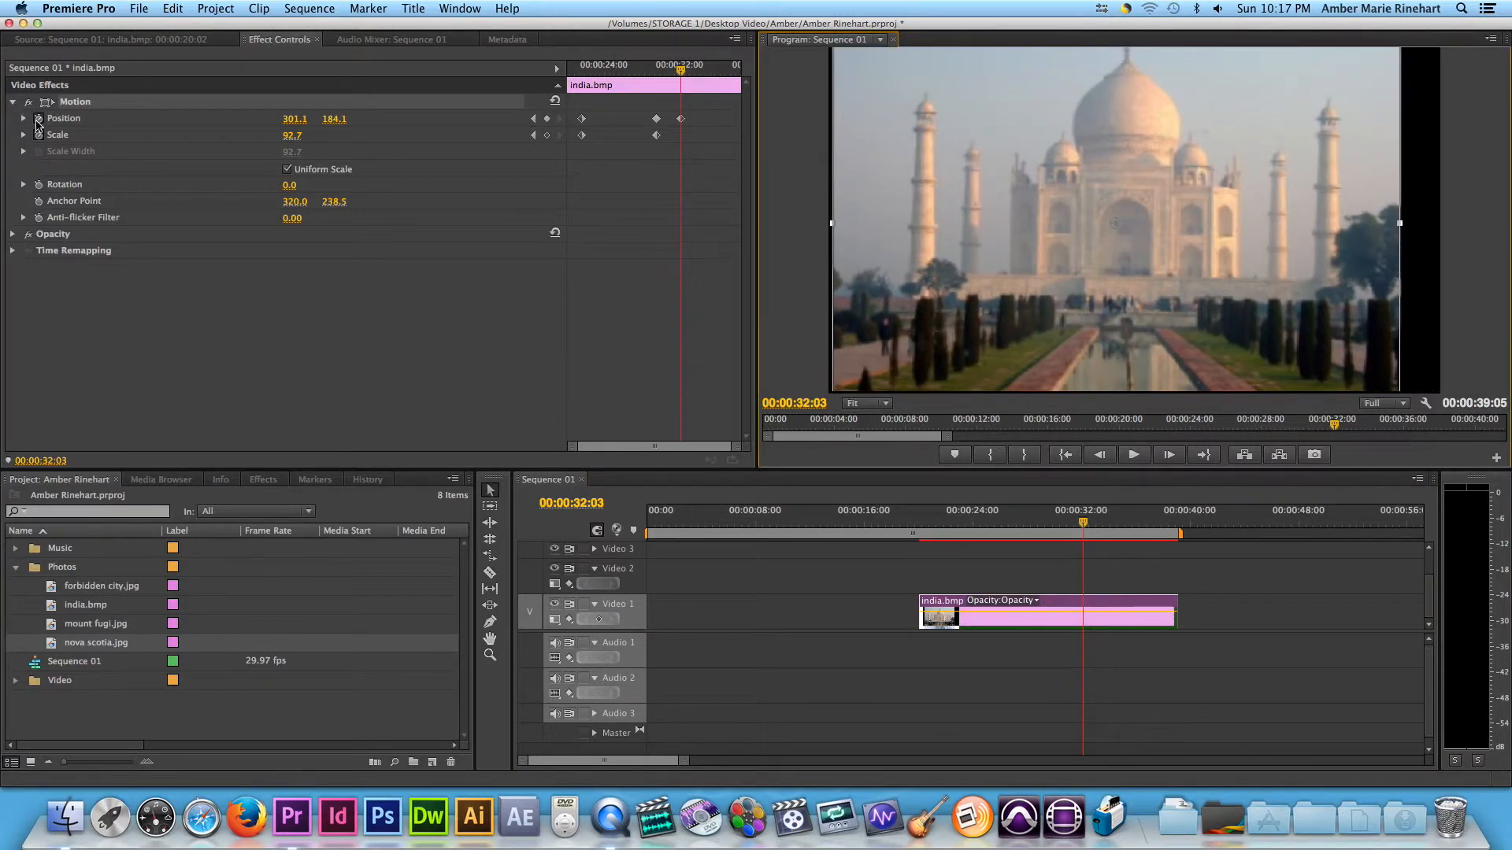
left_click_drag(680, 77, 682, 77)
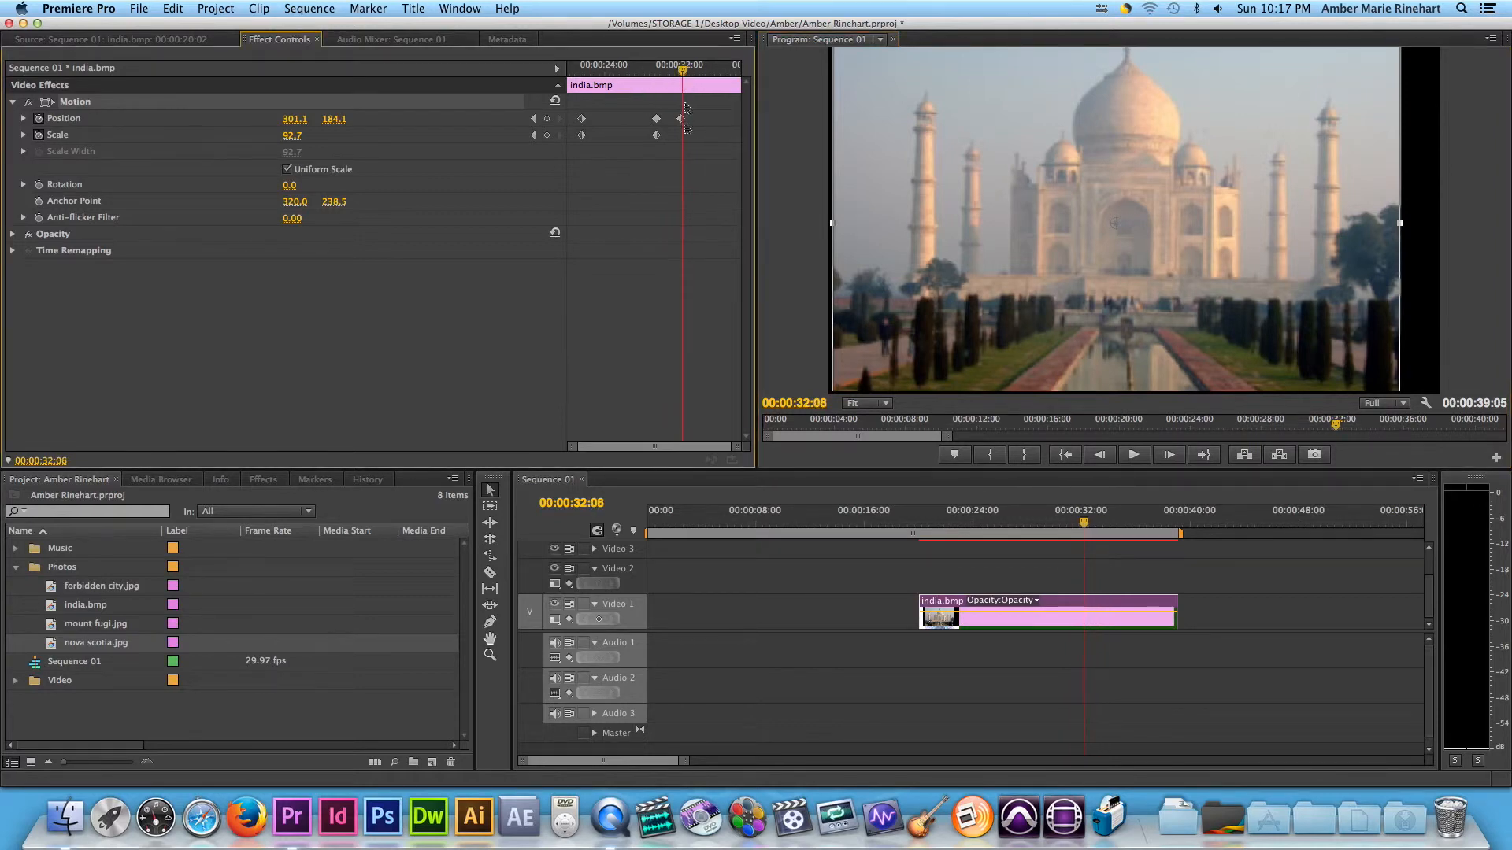
left_click_drag(293, 135, 303, 135)
left_click(303, 133)
left_click(268, 138)
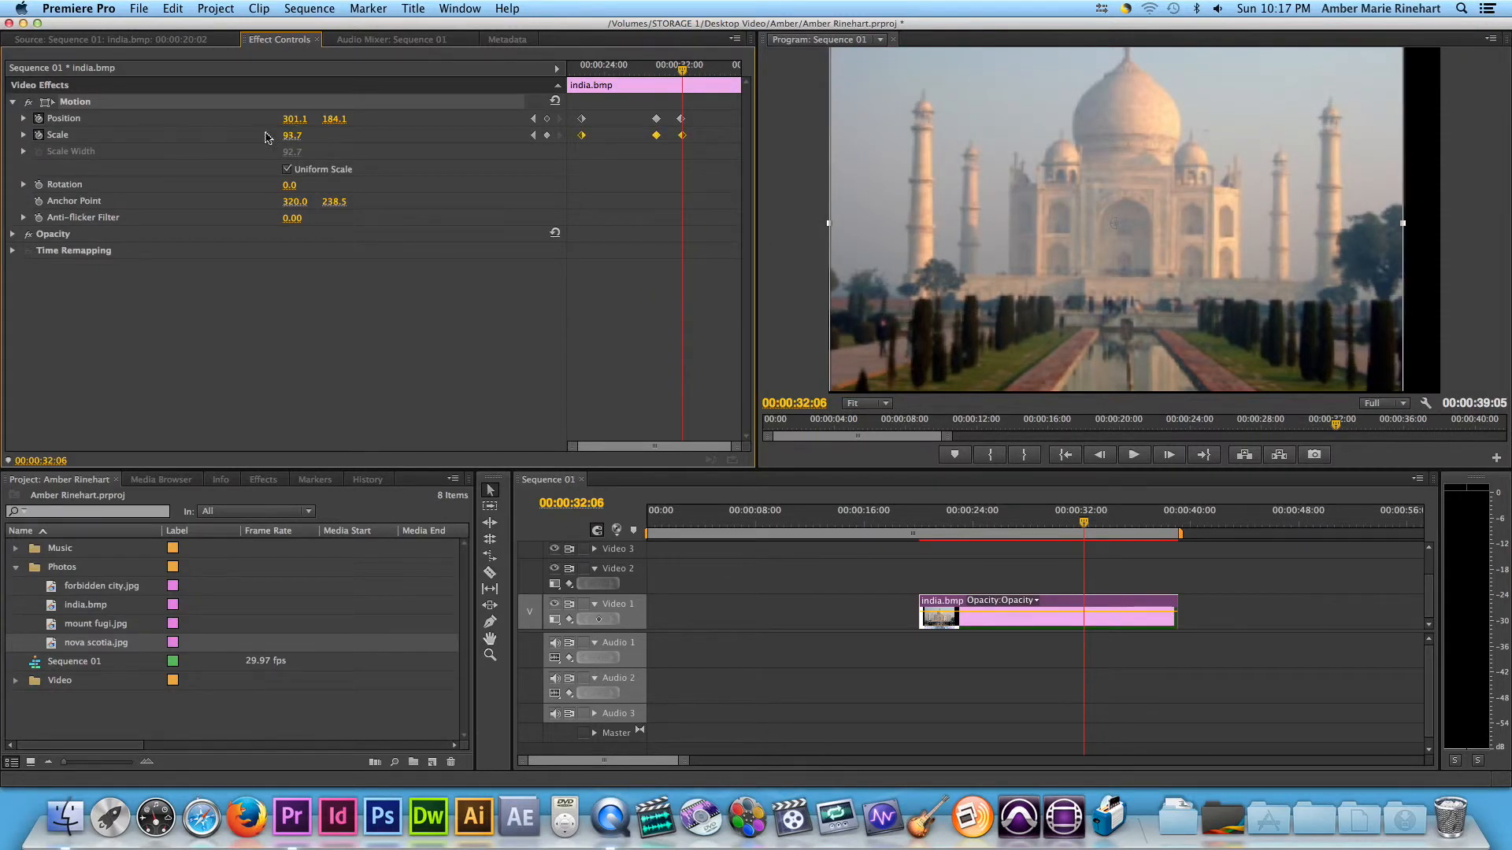
mouse_move(292, 141)
left_mouse_down()
mouse_move(302, 120)
mouse_move(325, 121)
mouse_move(299, 119)
left_mouse_up()
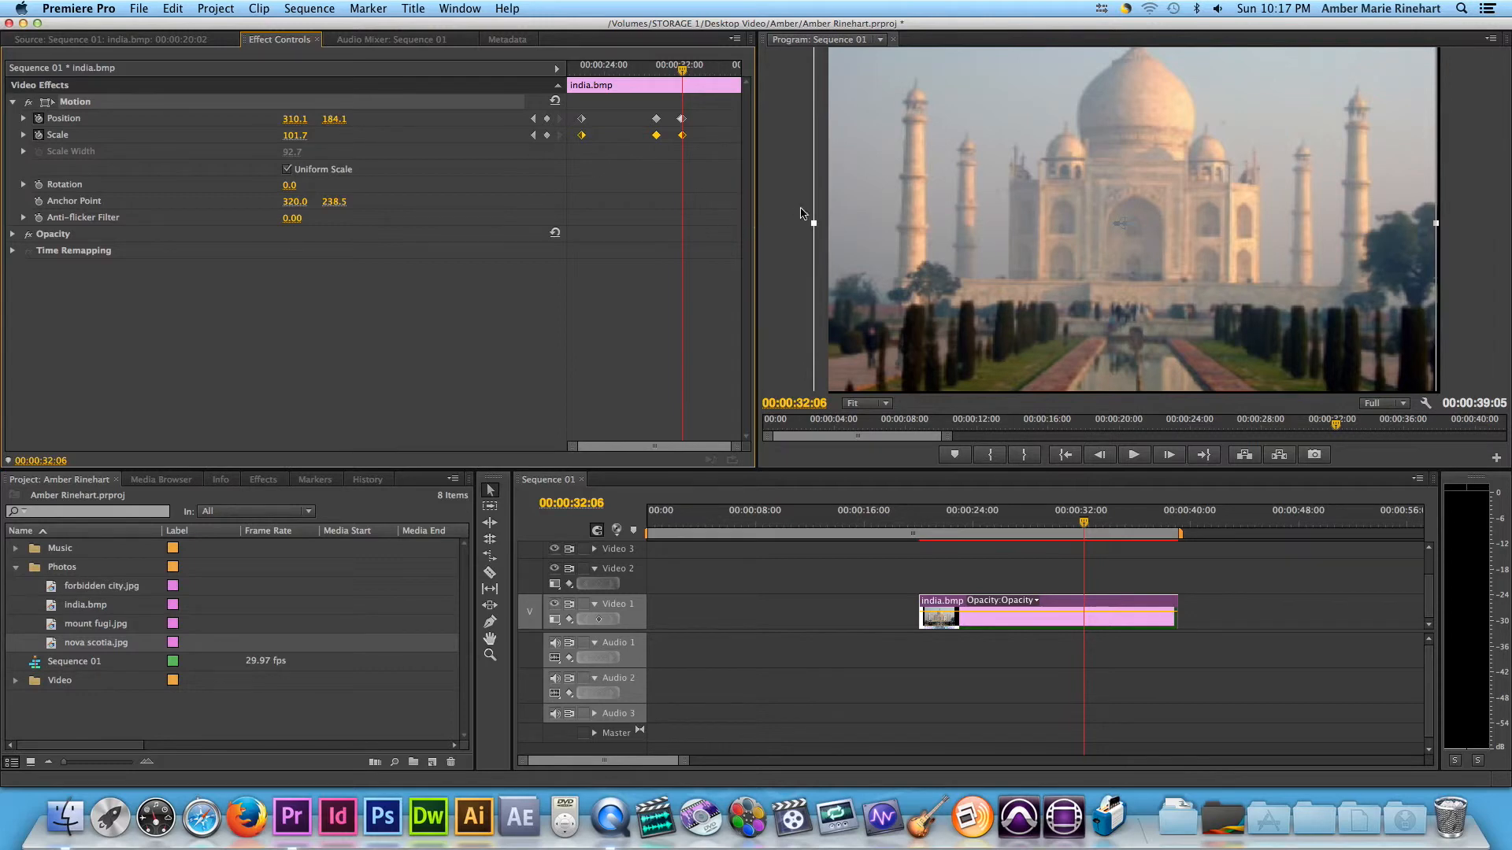
left_click(919, 174)
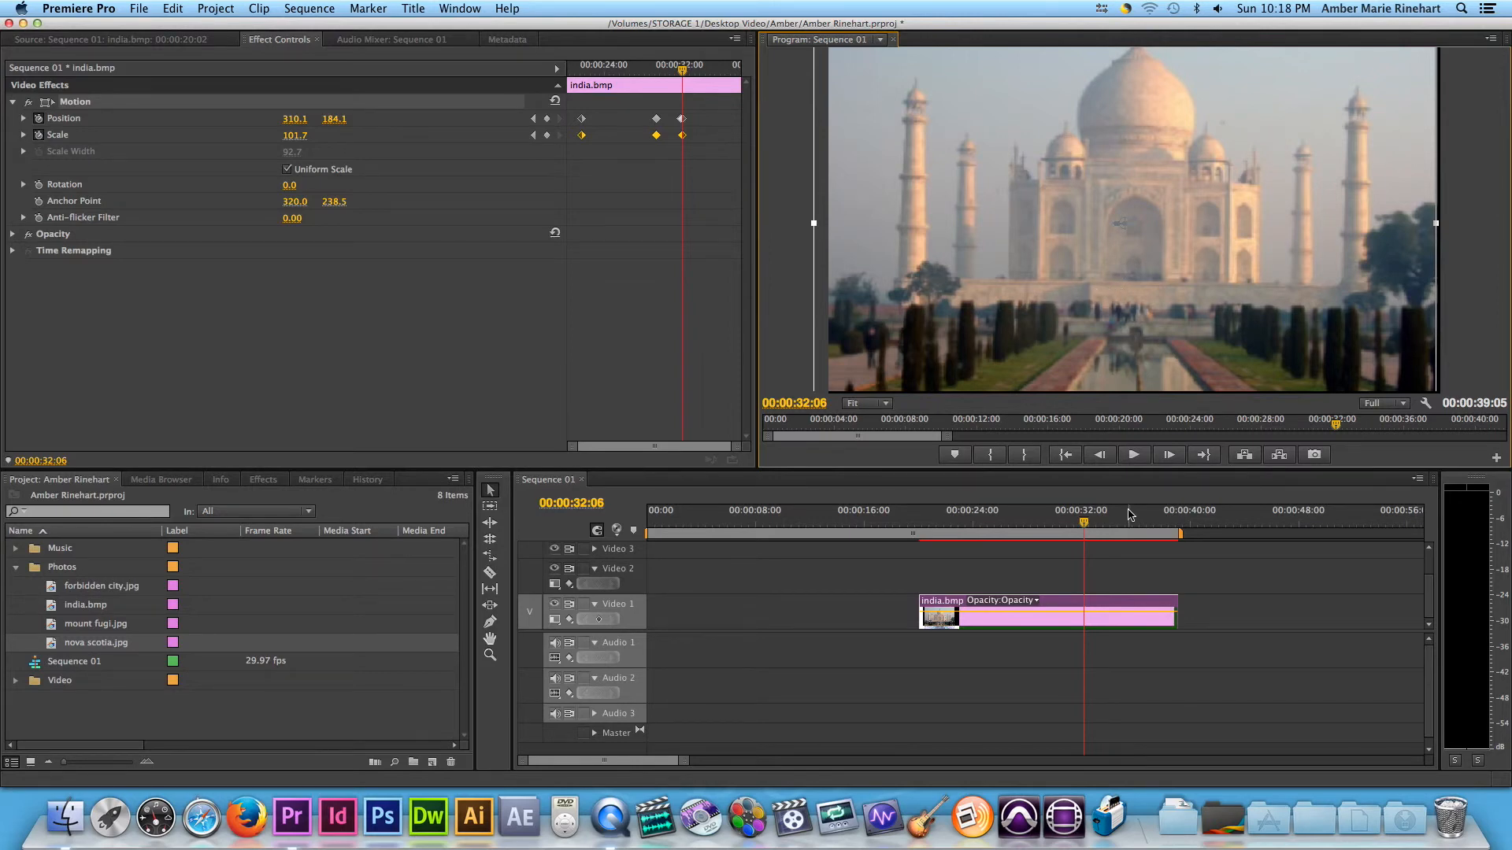
left_click_drag(1086, 519, 1119, 547)
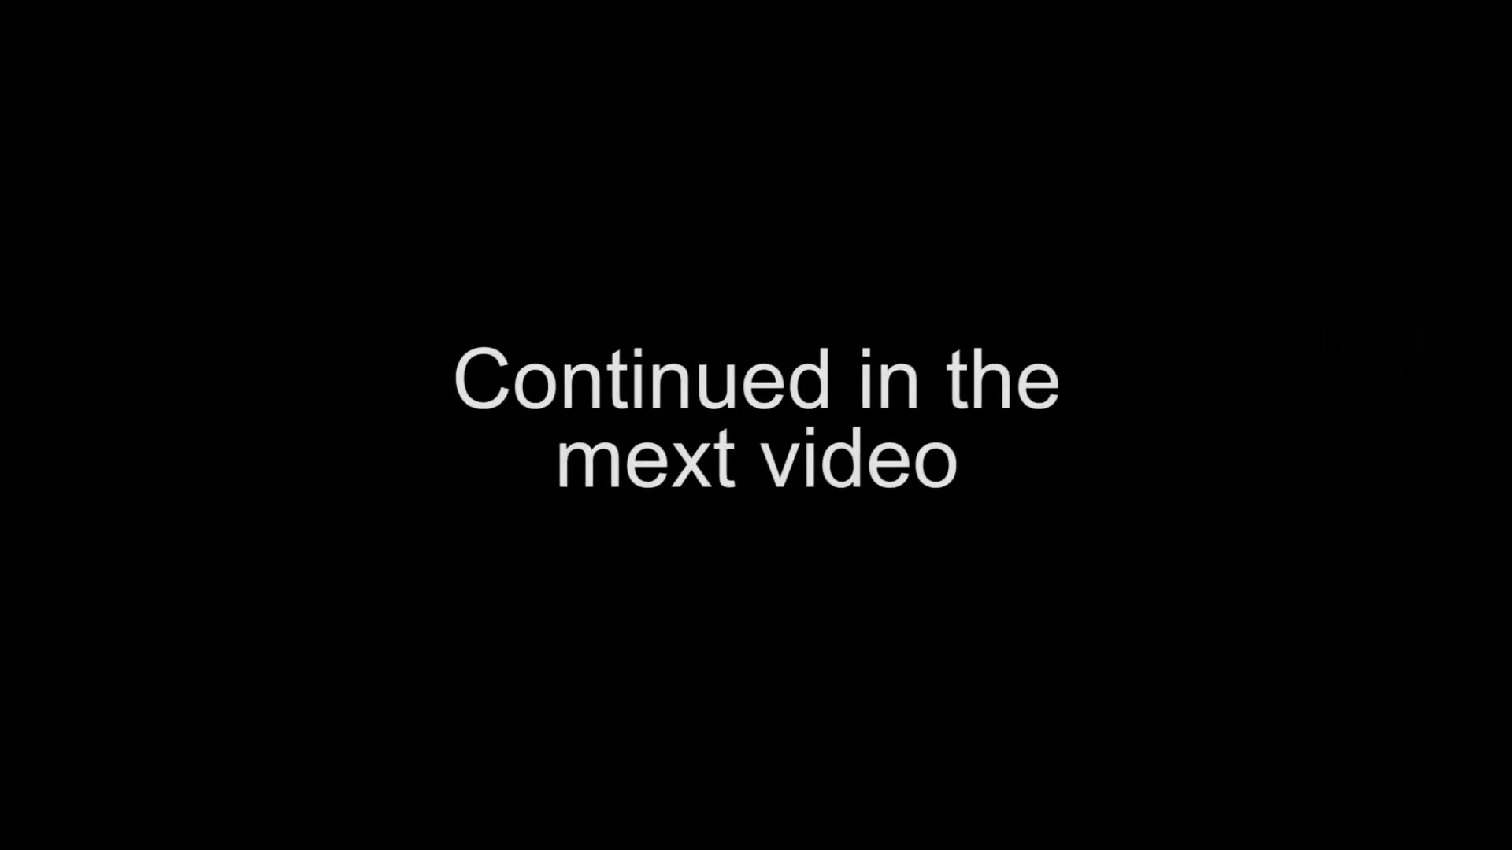